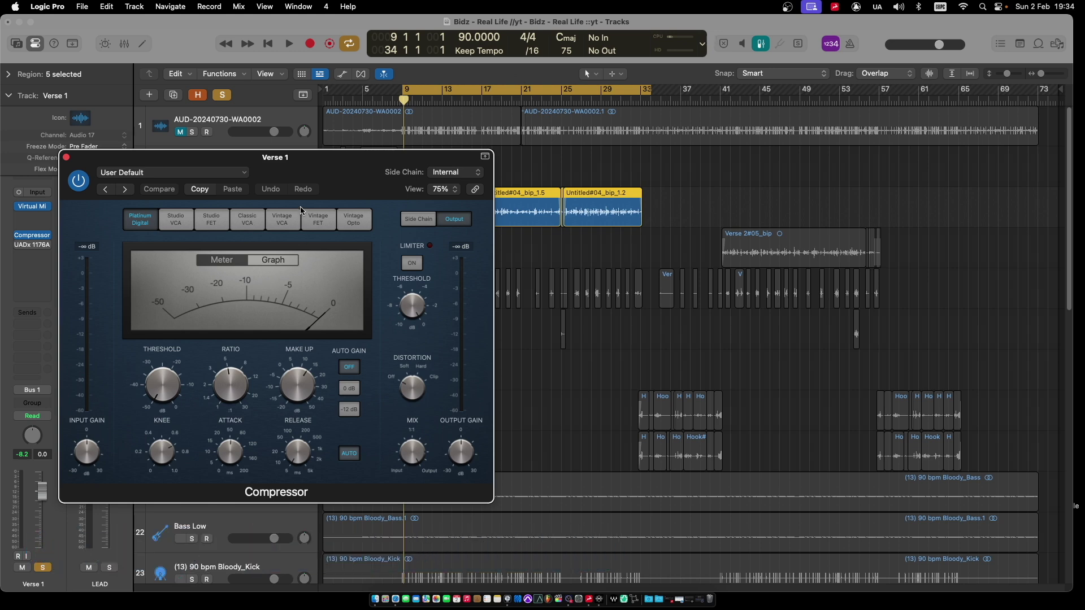
- Preview the Verse 1 Compressor's circuit models from Studio VCA through Vintage Opto, and return to Platinum Digital
left_click_drag(319, 195, 311, 180)
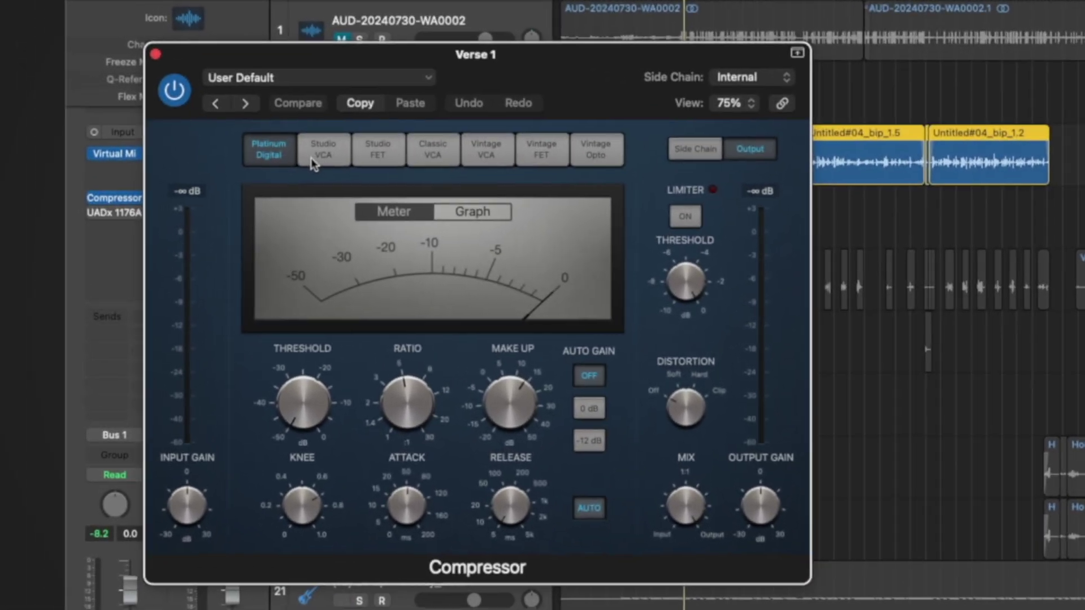
left_click(168, 203)
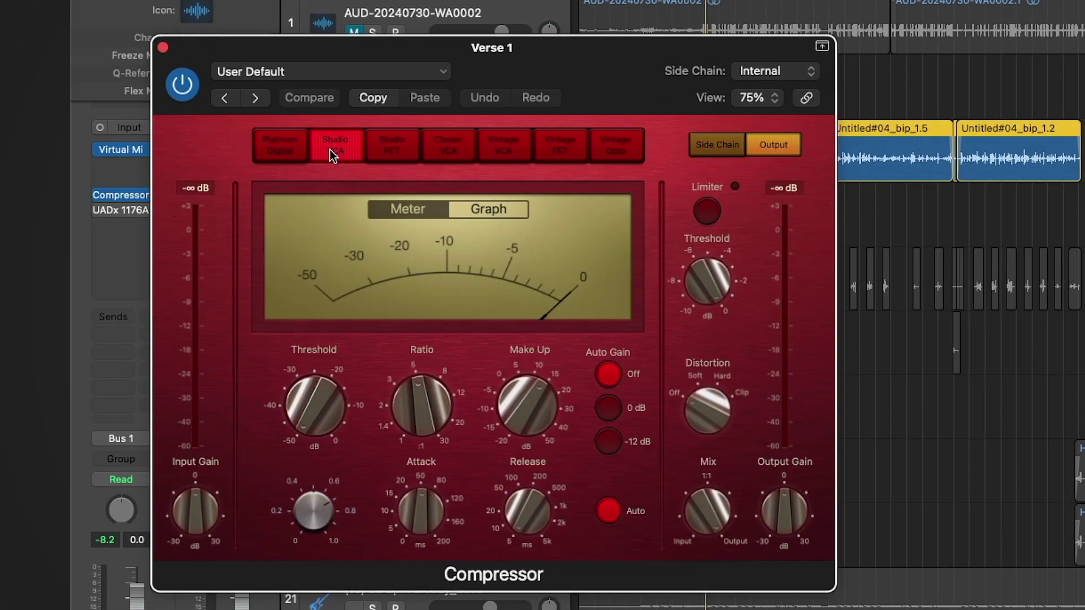
left_click(401, 150)
left_click(436, 150)
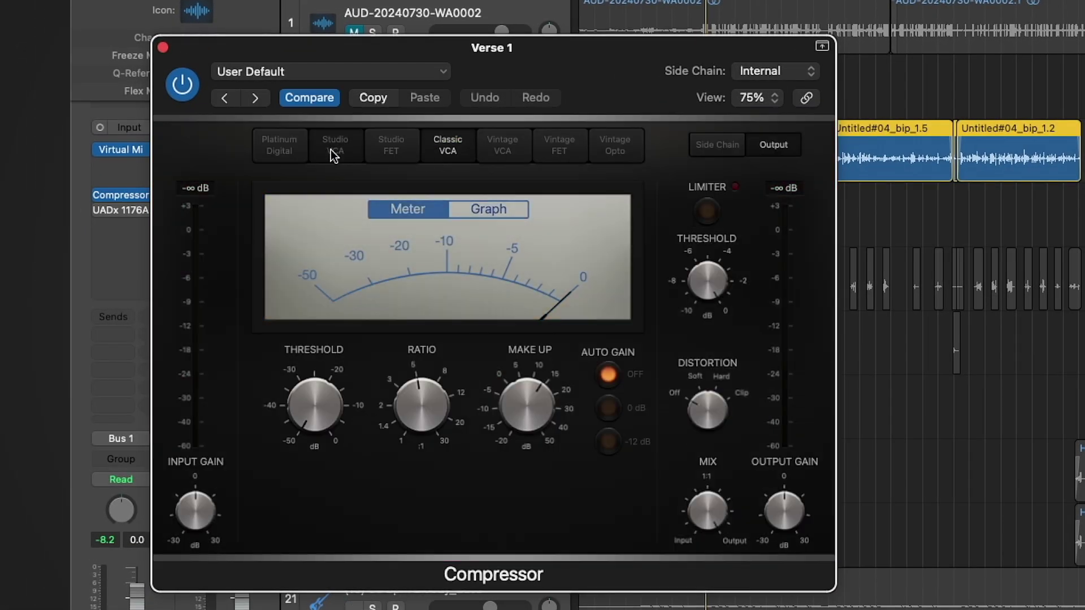
left_click(334, 153)
left_click(388, 145)
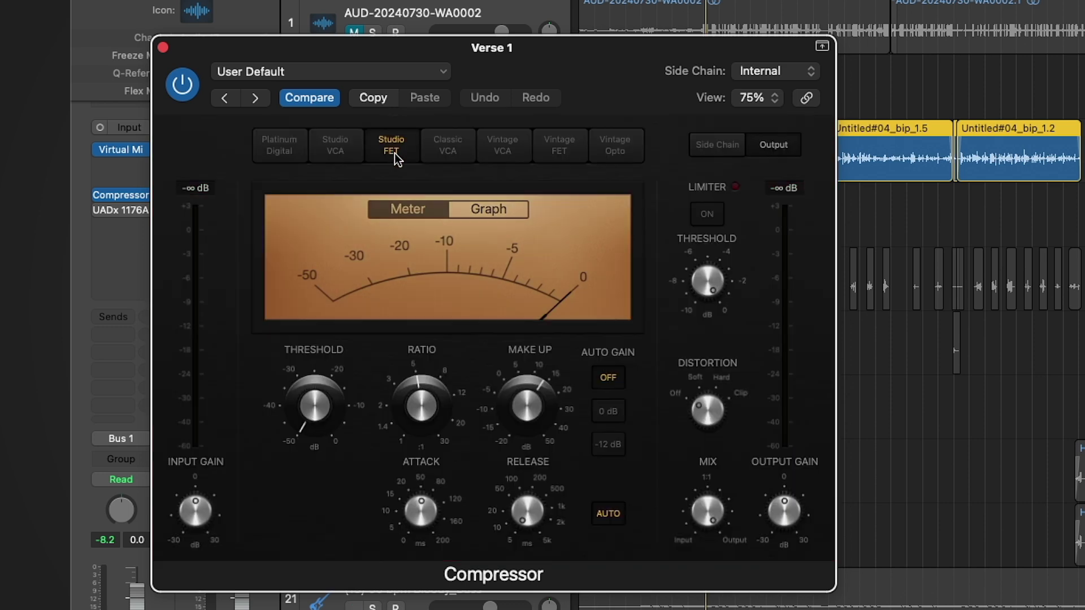
left_click(446, 151)
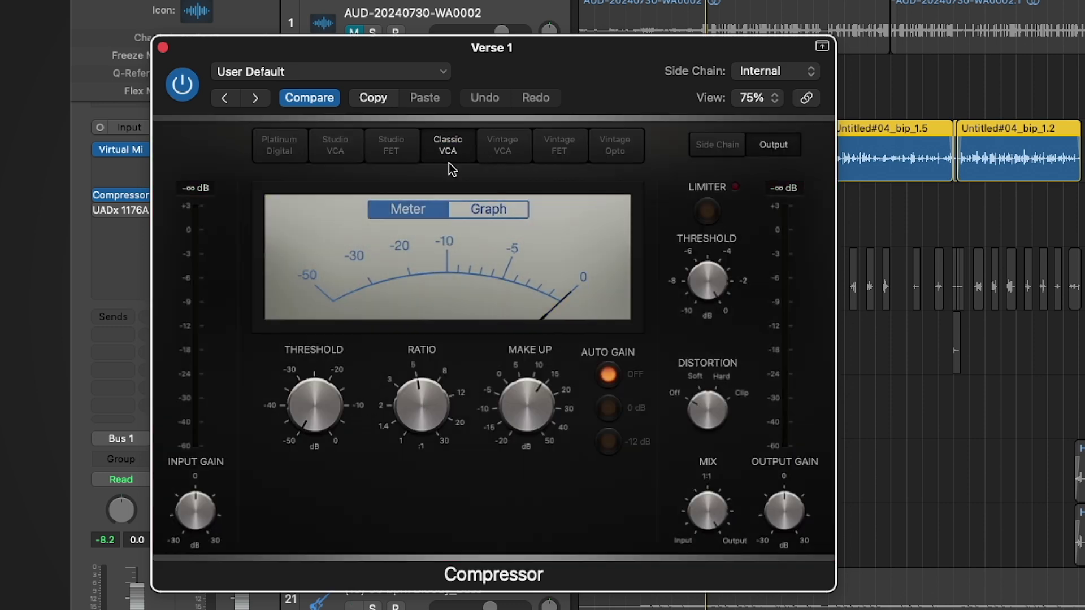
left_click(504, 151)
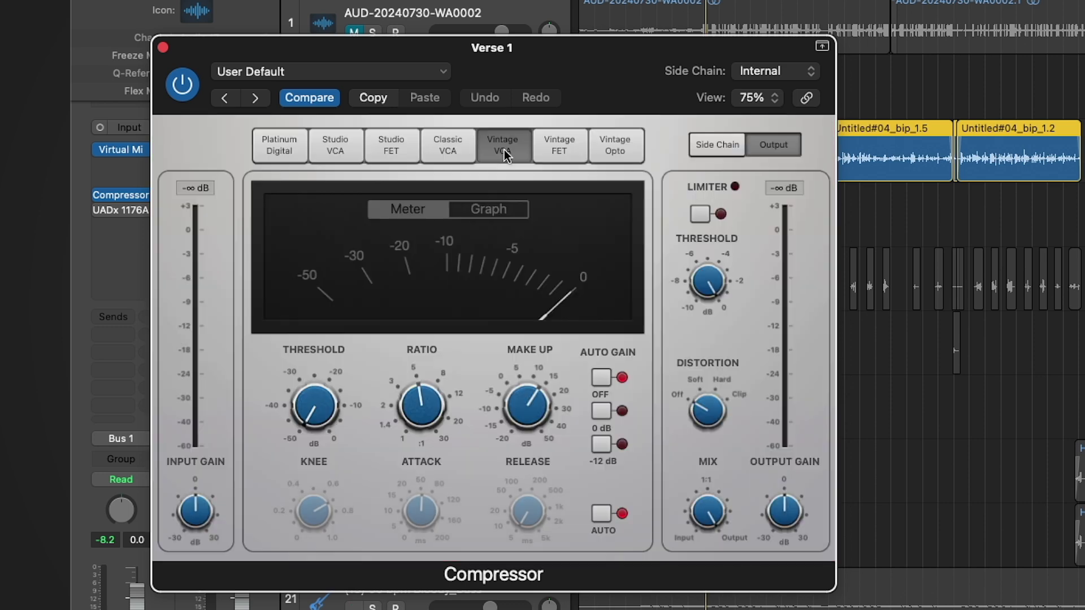
left_click(567, 152)
left_click(607, 152)
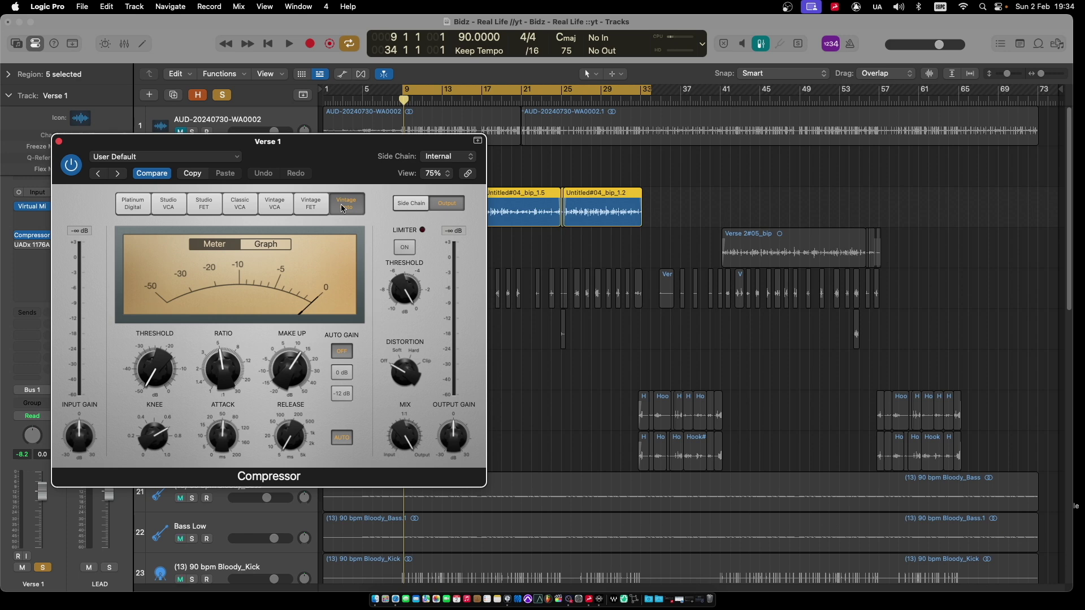
left_click(131, 205)
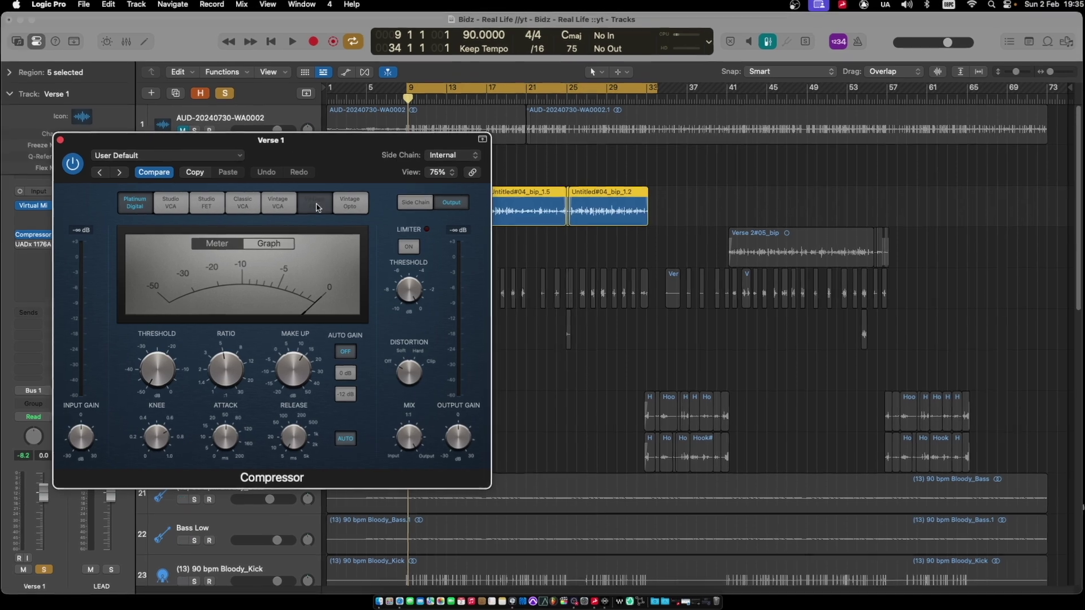
- Show the Compressor's Vintage FET and Studio FET models, finishing on Vintage Opto
left_click(313, 208)
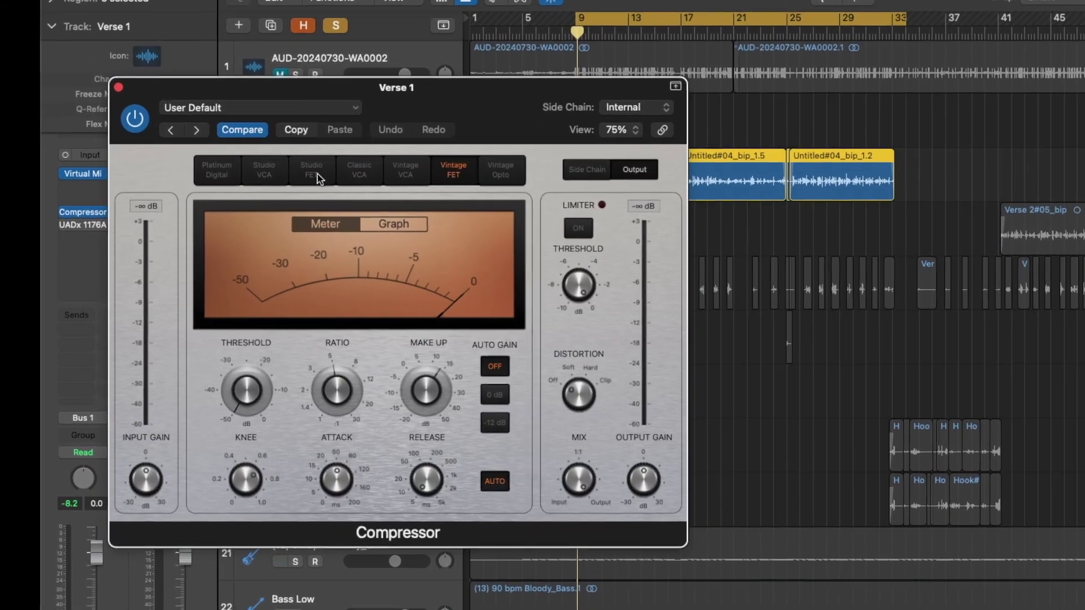
left_click(317, 175)
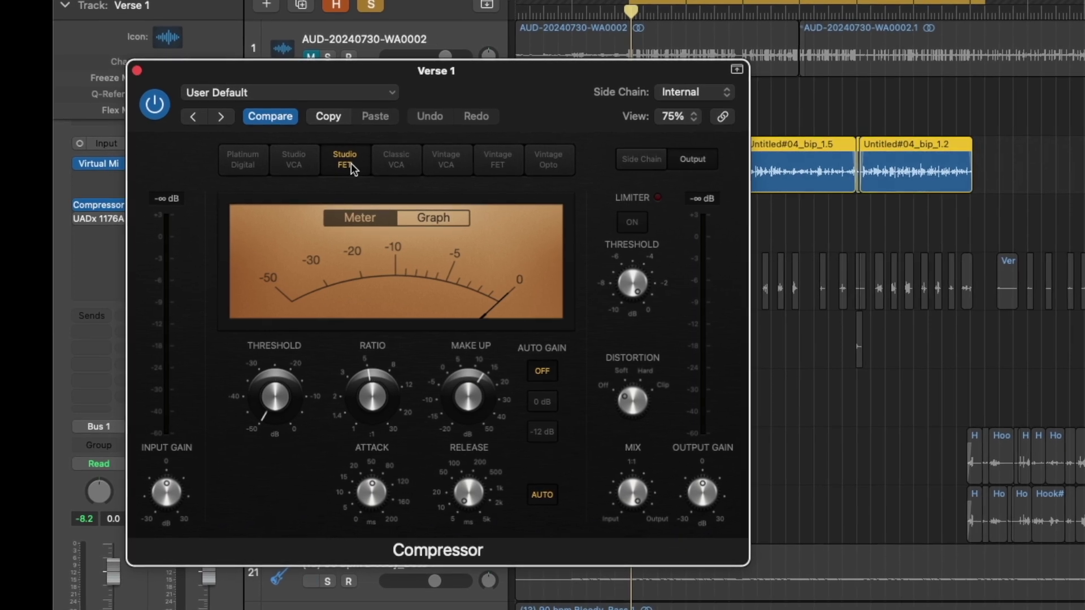
left_click(558, 162)
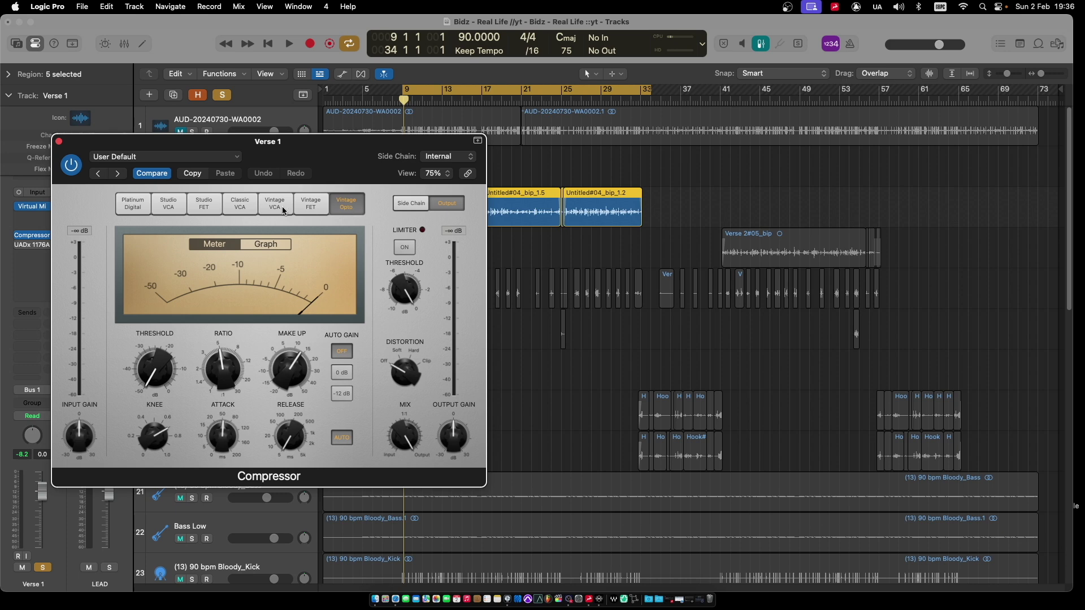
- Go through the Compressor's Classic VCA and Studio VCA models, settle on Vintage VCA, and close the plug-in
left_click(241, 211)
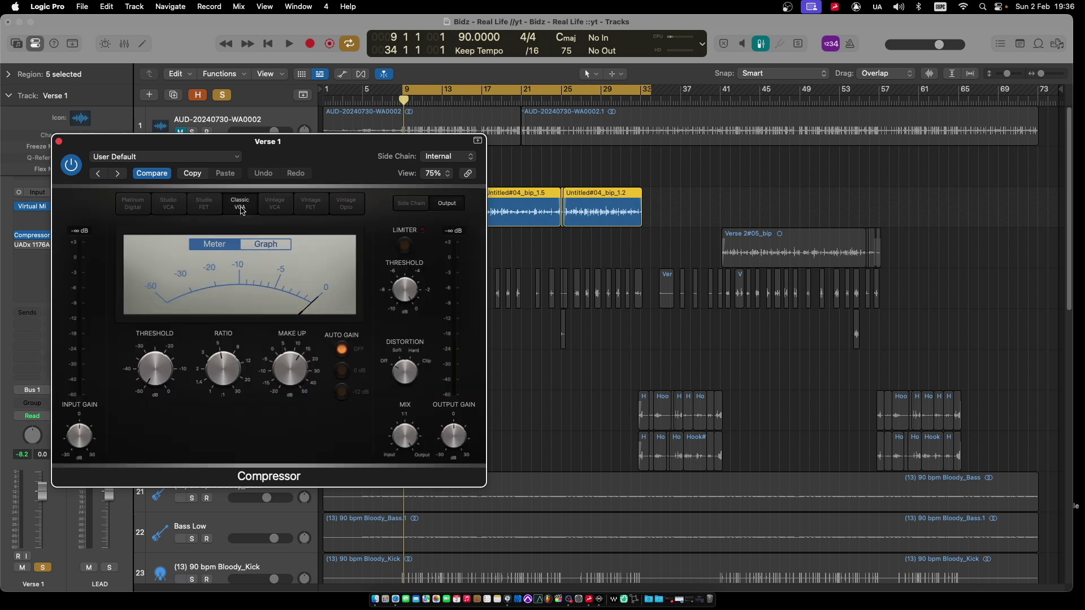
left_click(169, 205)
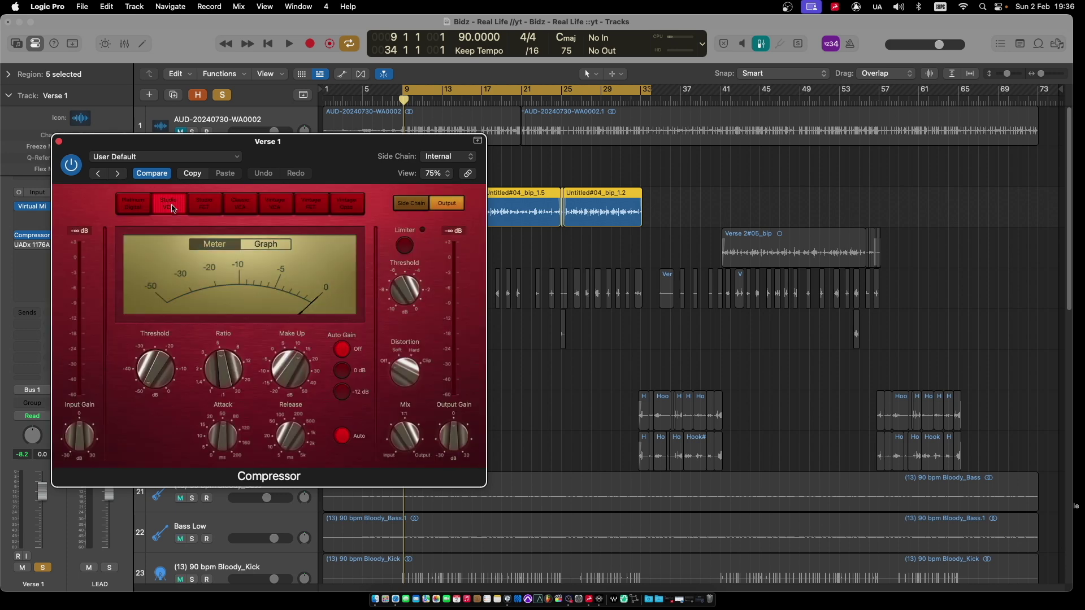
left_click(277, 204)
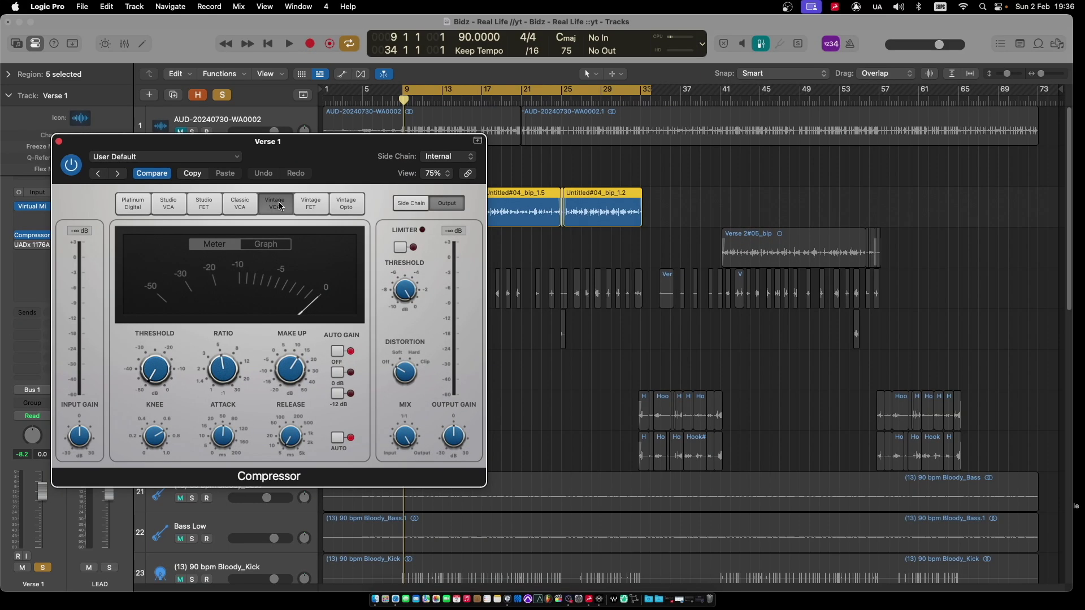
left_click(58, 143)
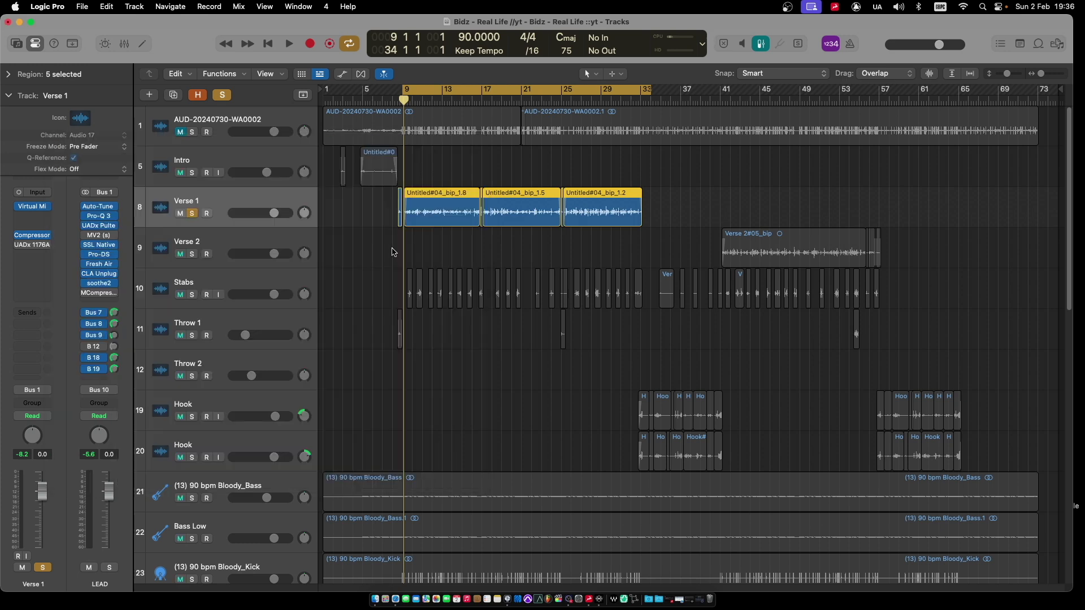
- Review the MV2 and MCompressor plug-ins on the LEAD channel, keeping MV2 bypassed, and close both windows
left_click(97, 238)
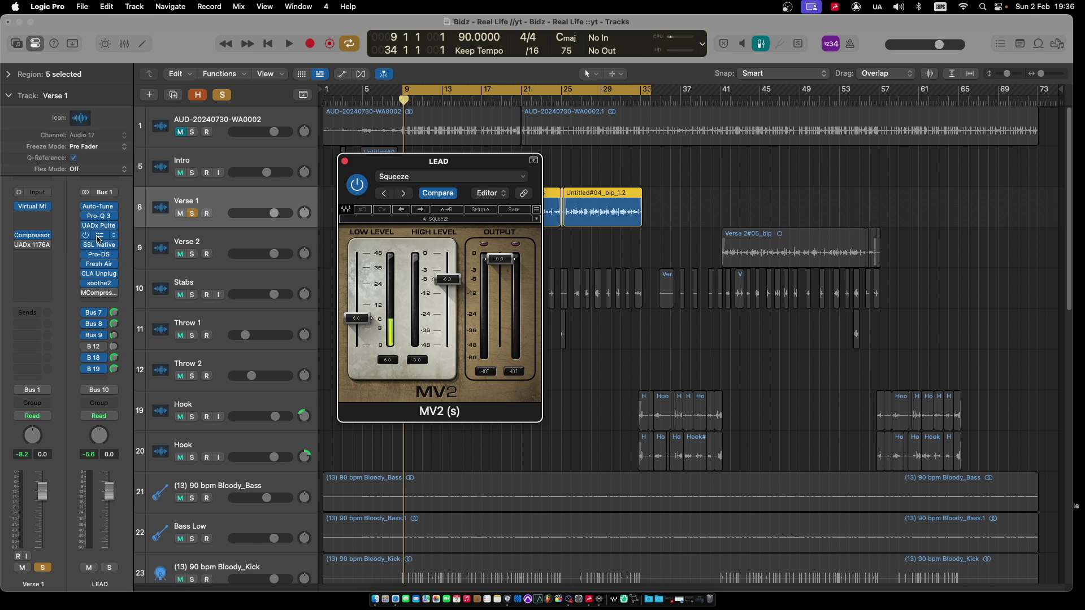
left_click(85, 236)
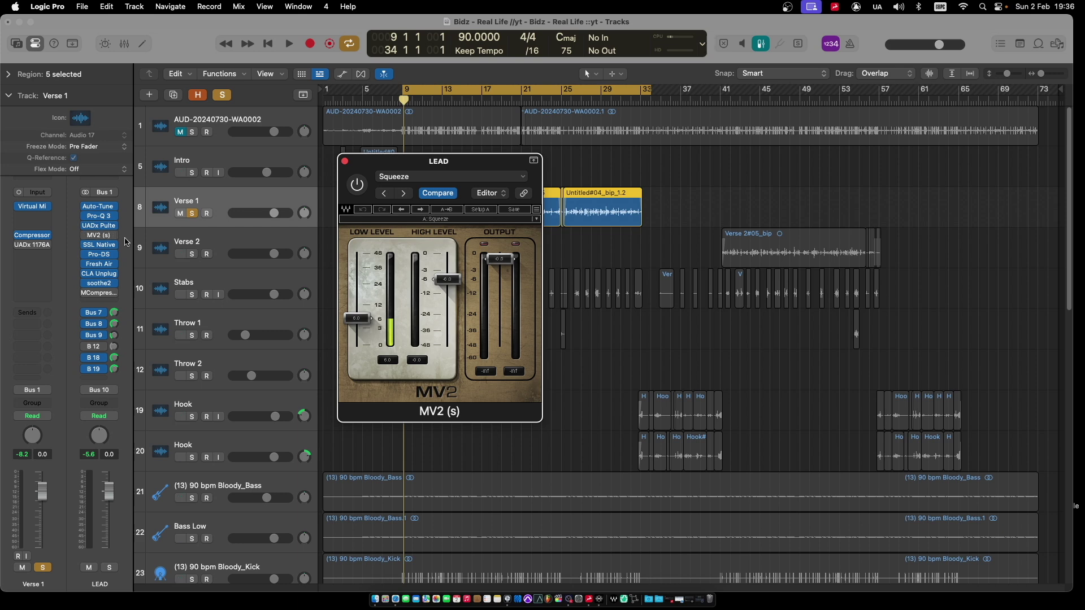
mouse_move(100, 293)
left_click(98, 293)
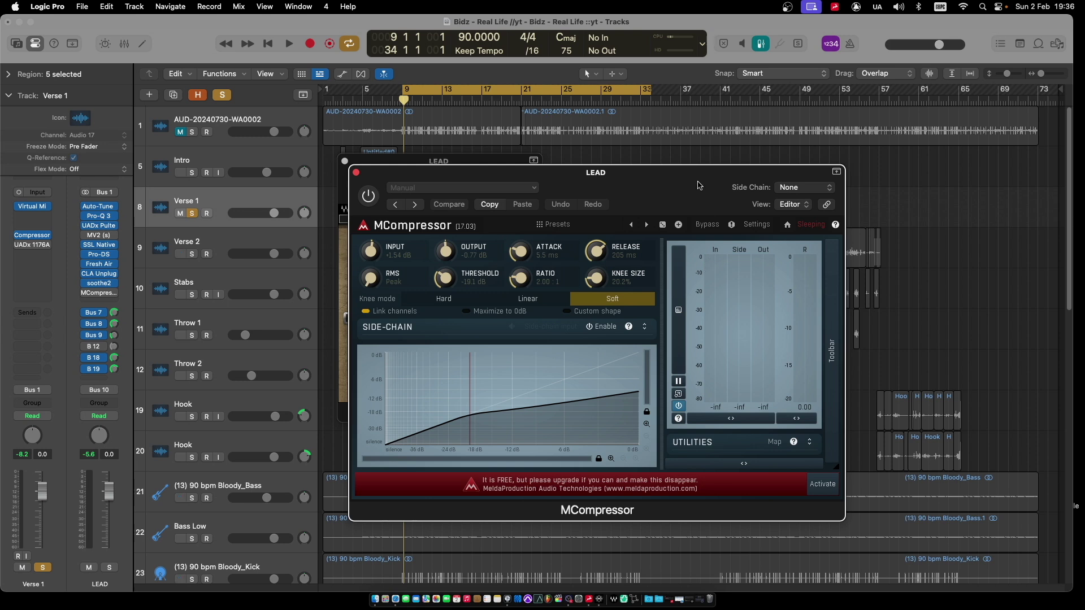
left_click_drag(700, 188, 459, 186)
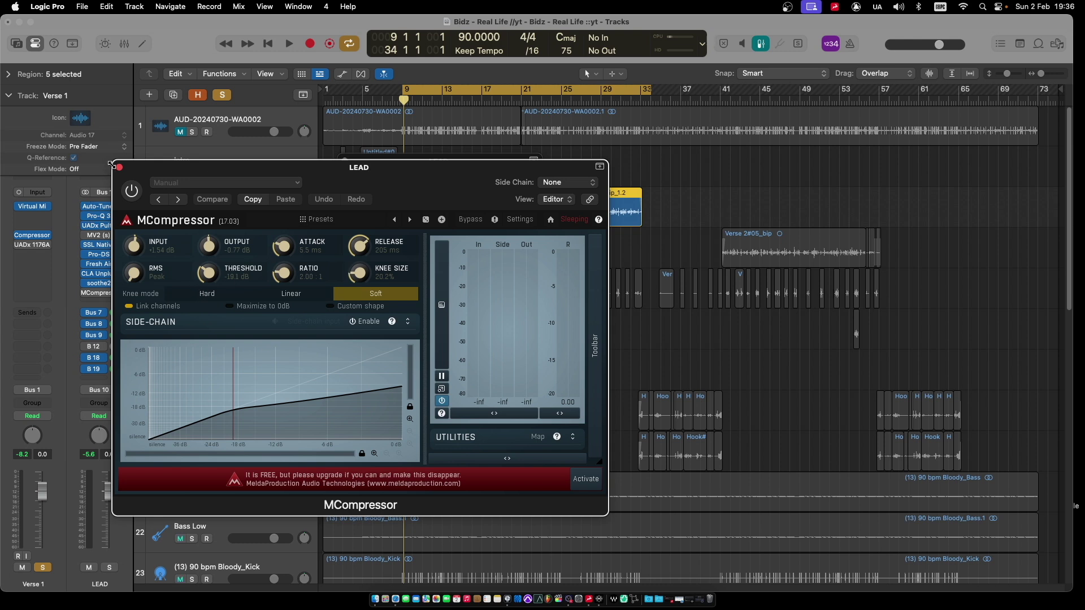
left_click(99, 235)
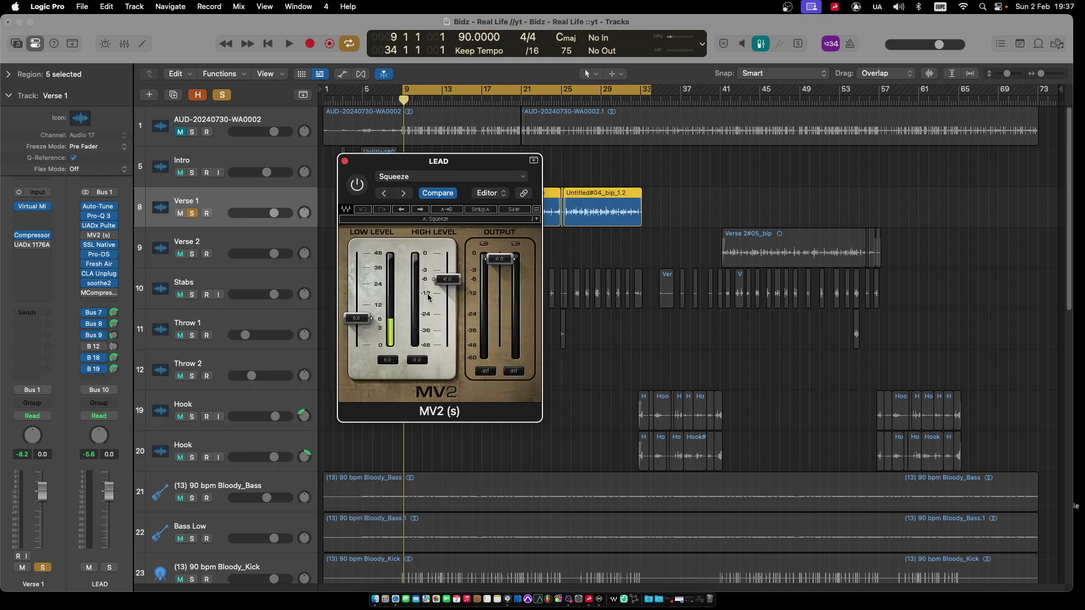
left_click(344, 161)
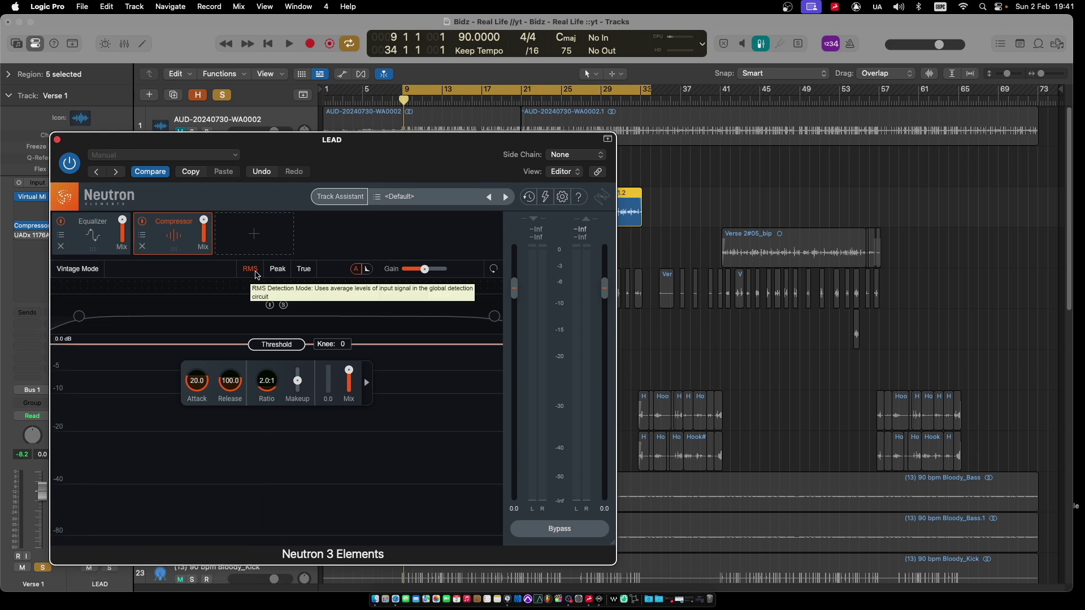
- Compare the Peak and RMS detection modes of Neutron's Compressor on LEAD, leaving RMS selected, and close the plug-in
left_click(271, 272)
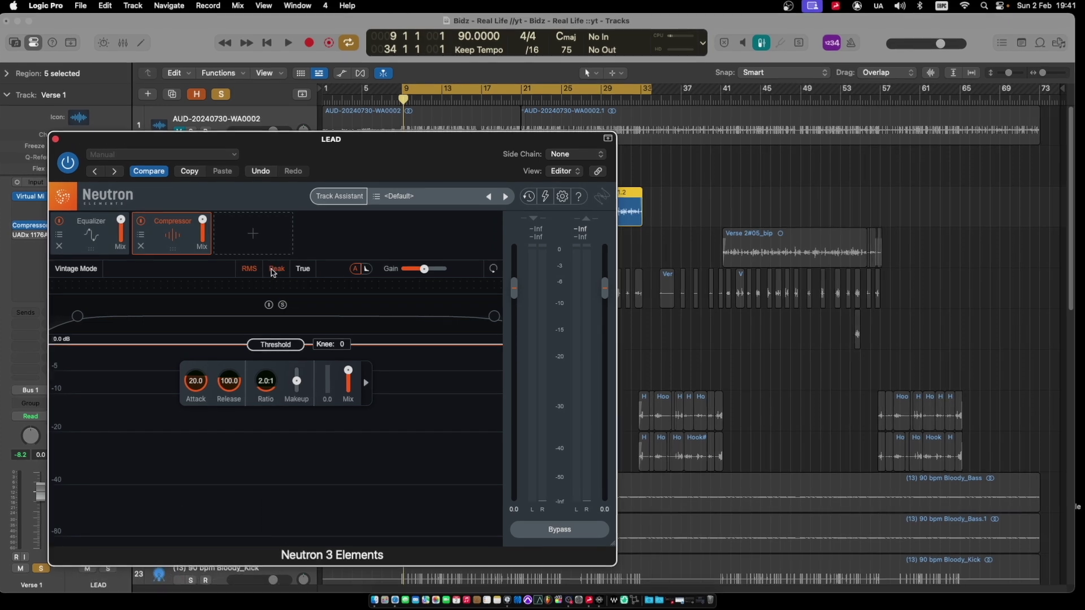
left_click(298, 269)
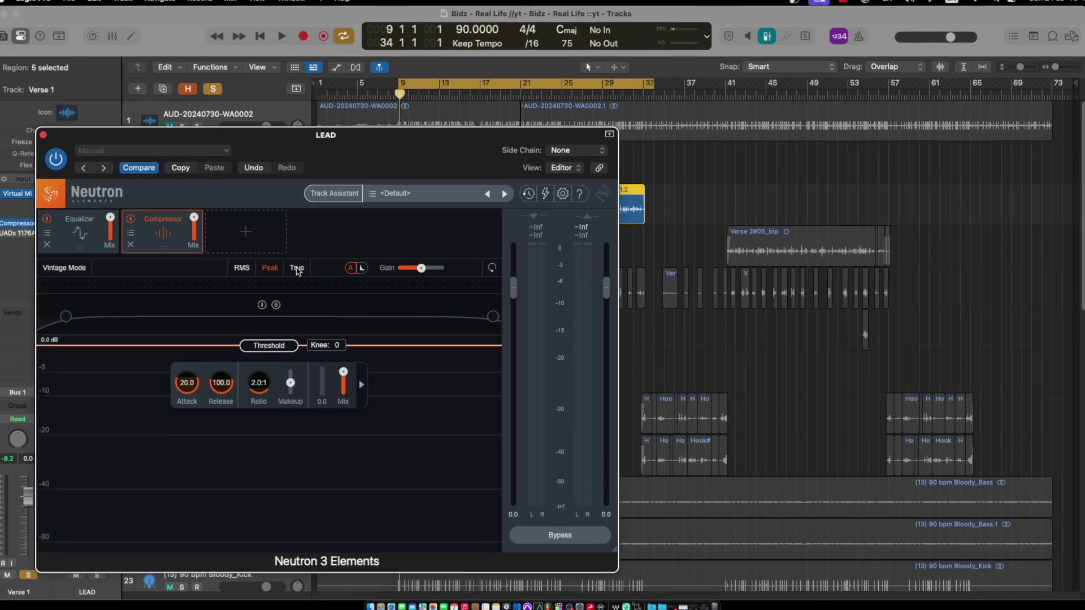
left_click(267, 269)
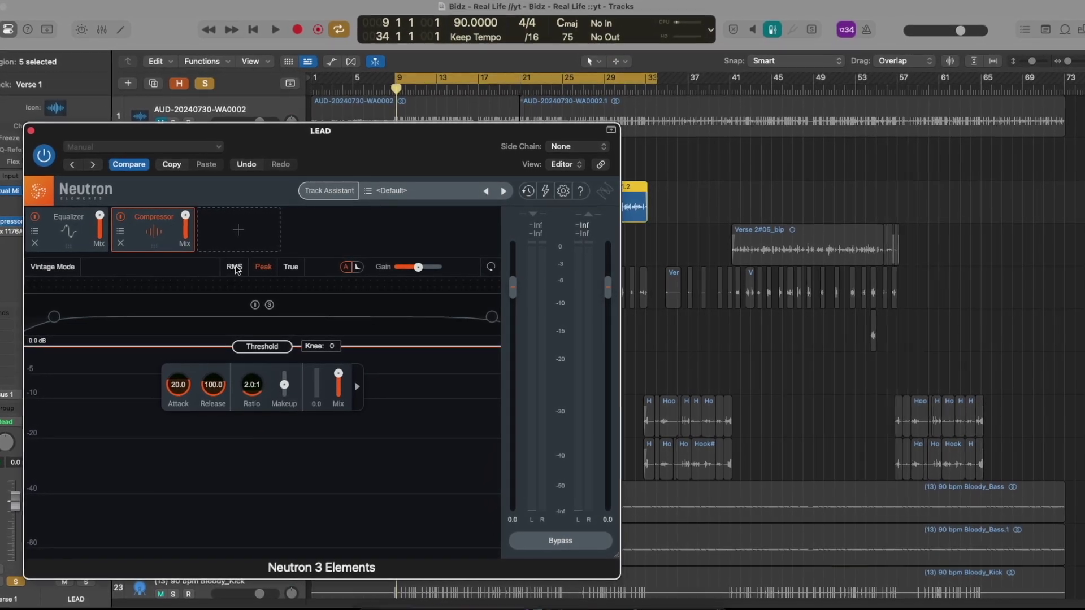
left_click(238, 267)
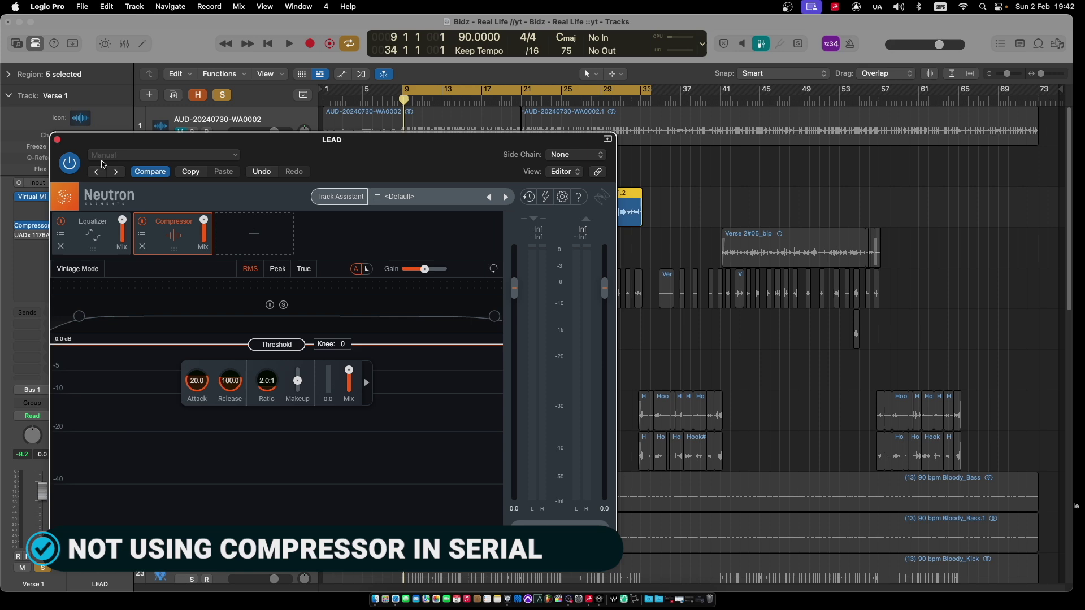
left_click(58, 140)
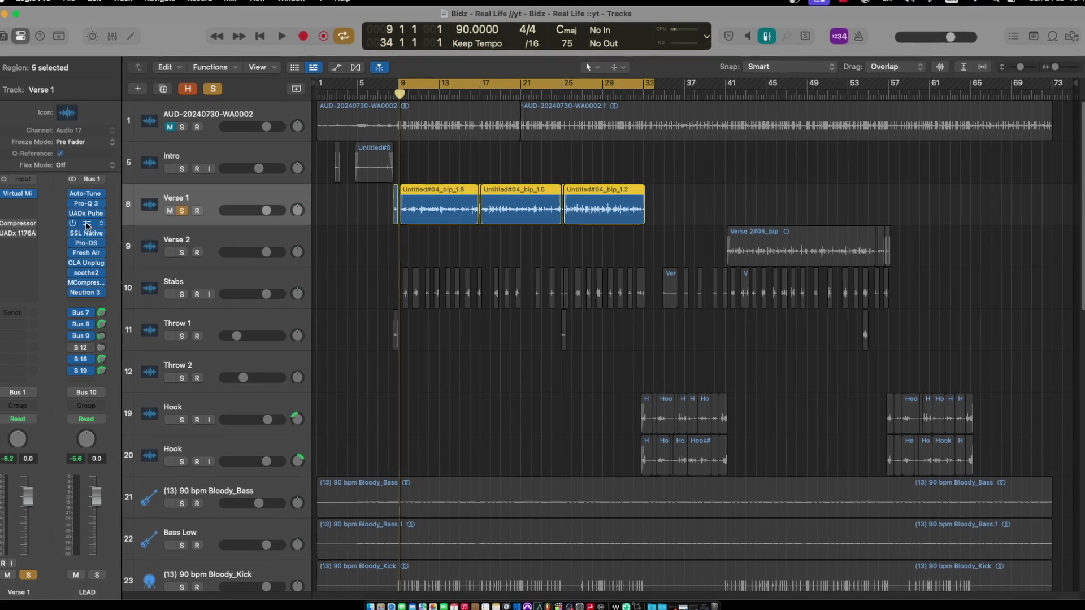
- Inspect the MV2, CLA Unplugged and MCompressor settings in the LEAD channel's chain, closing each plug-in again
left_click(89, 224)
left_click(89, 225)
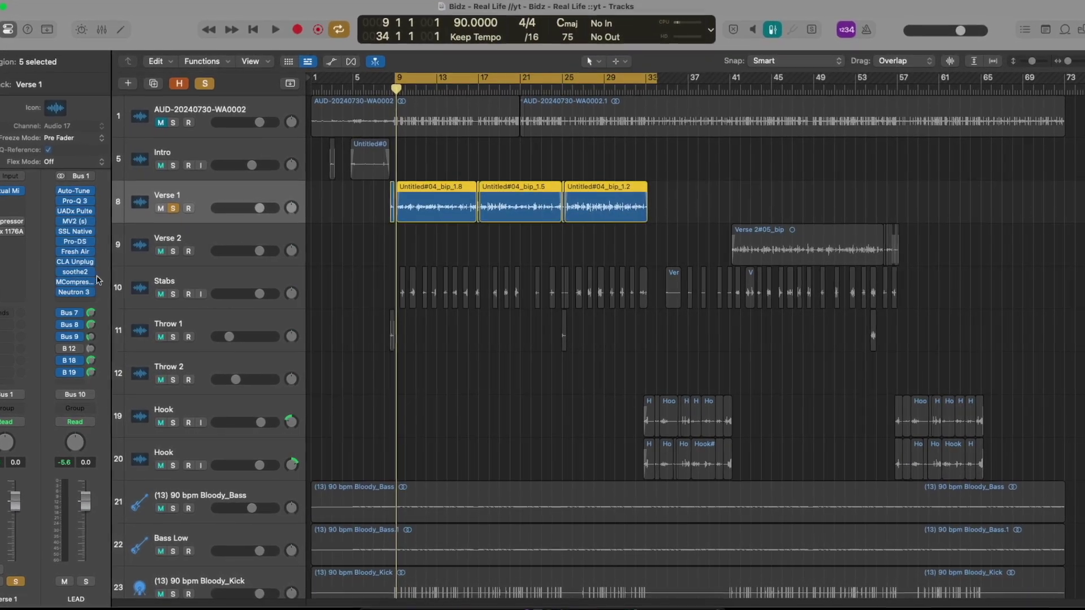
left_click(78, 262)
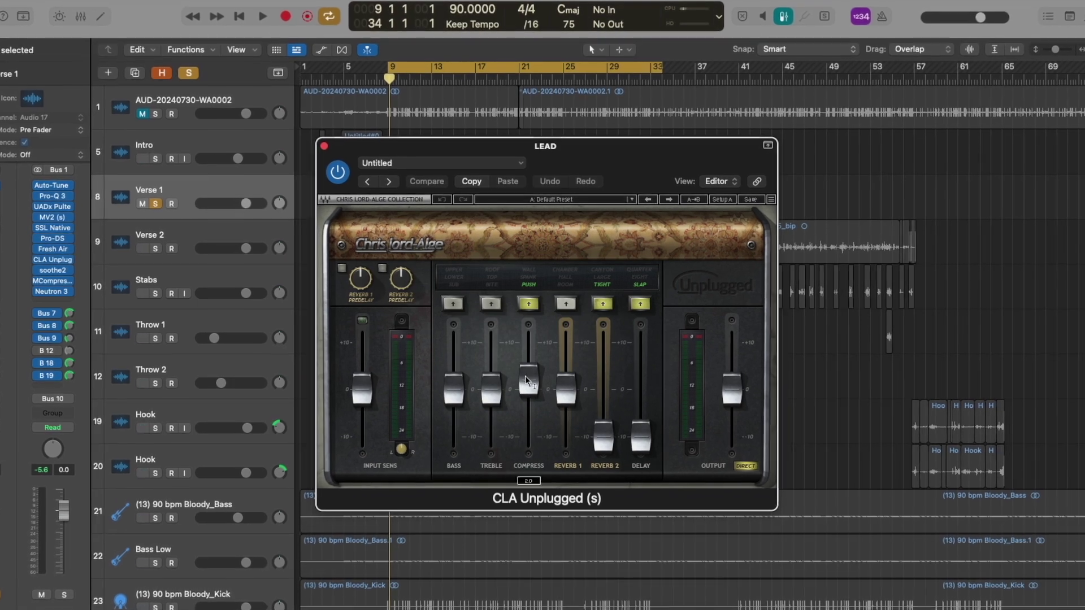
left_click(55, 260)
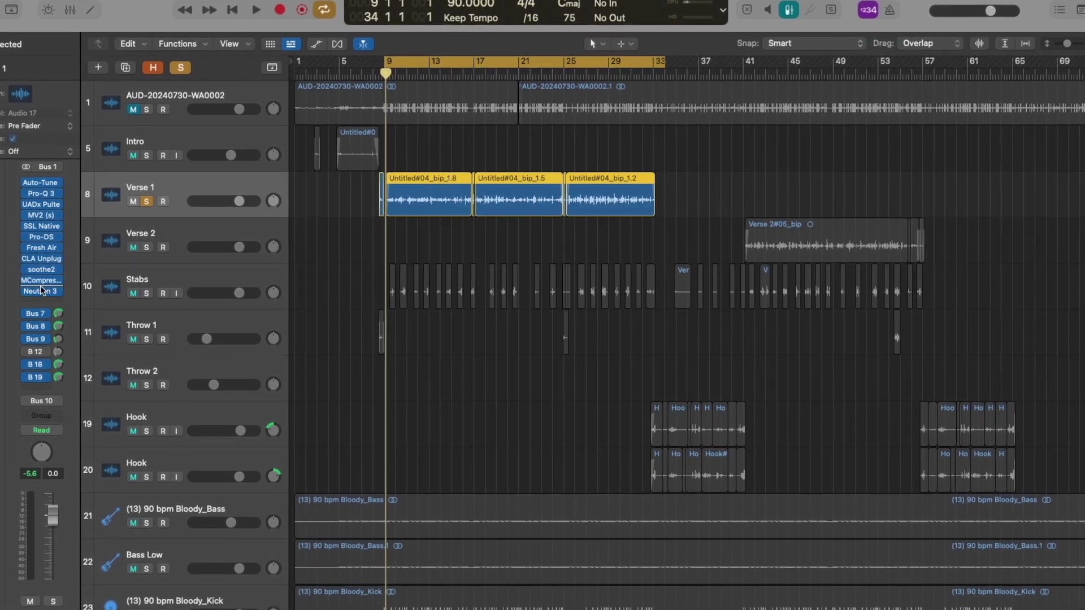
left_click(41, 281)
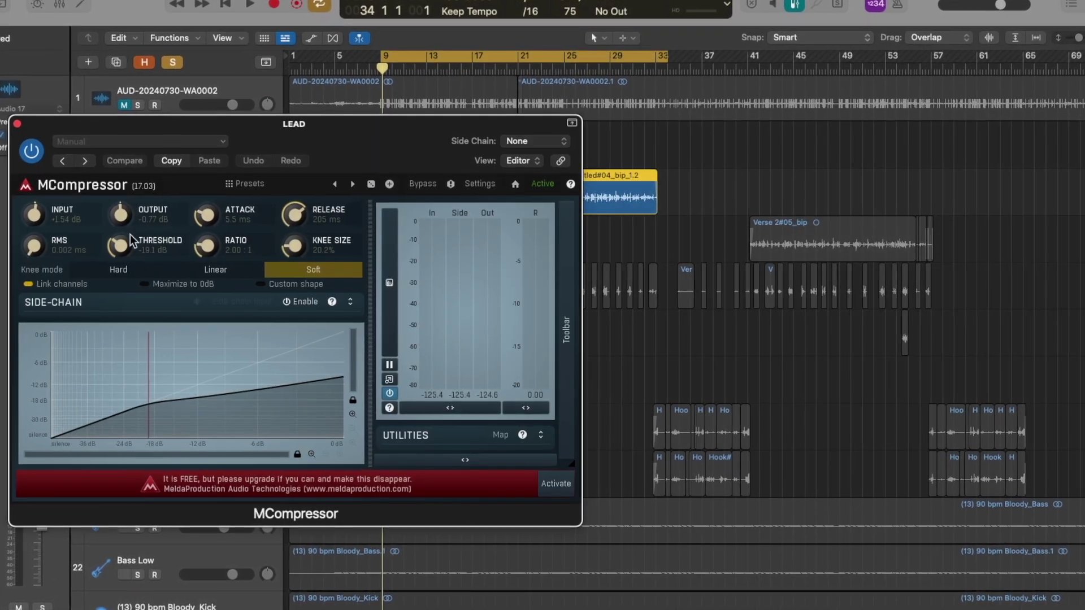
left_click(9, 120)
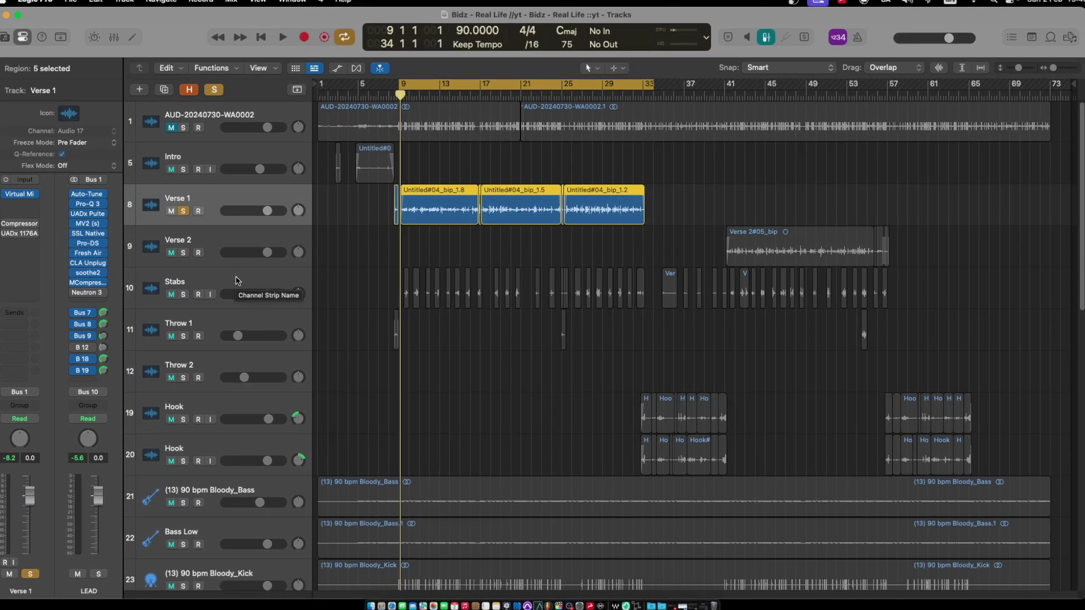
- Play the song from bar 9 and watch MCompressor and MV2 working on the LEAD channel
key("space")
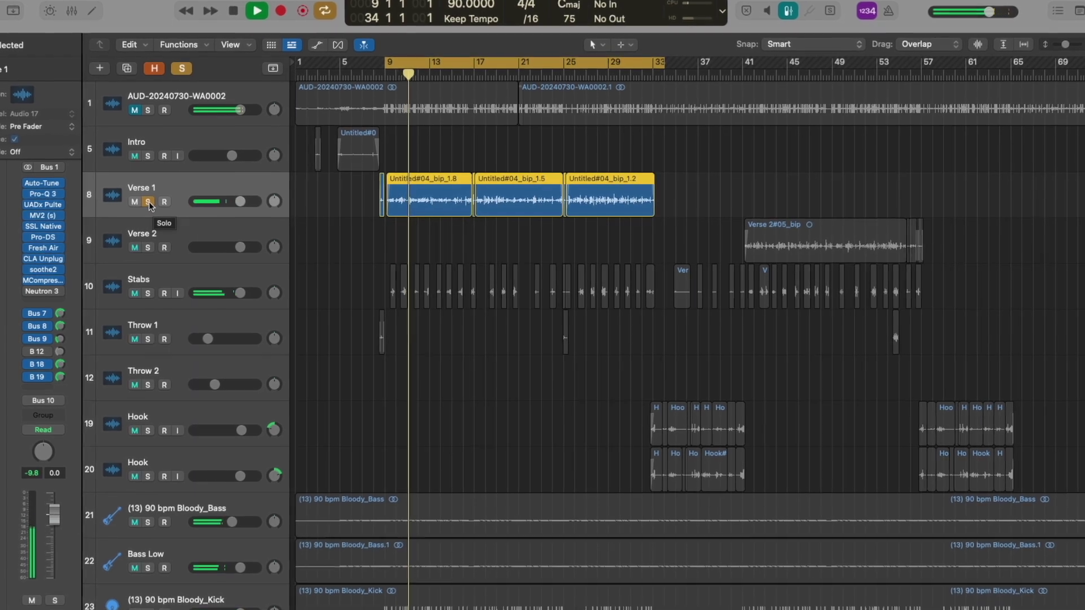
left_click(35, 280)
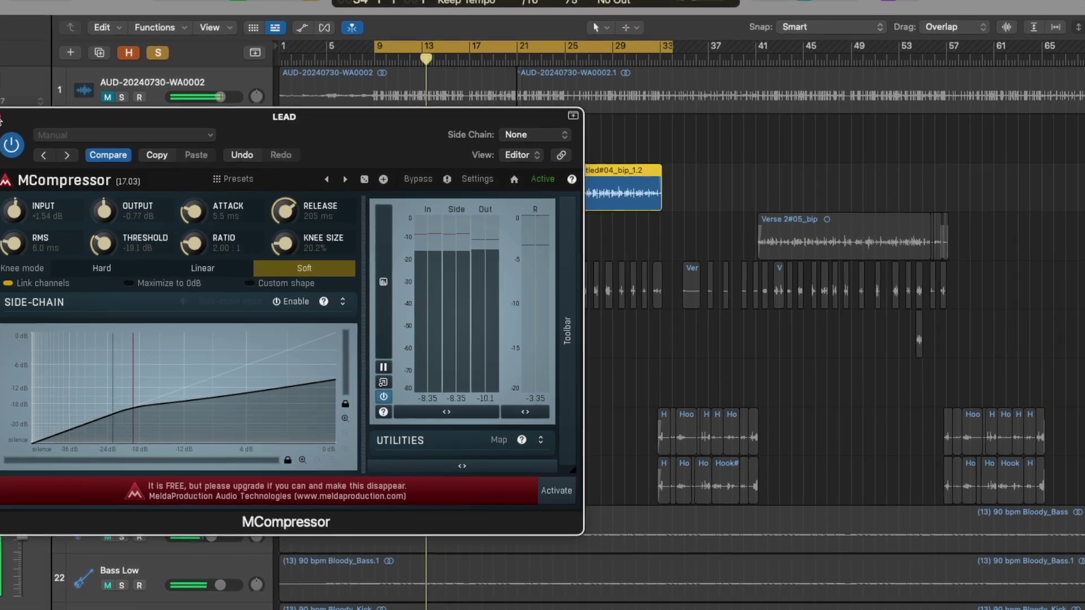
left_click(1, 118)
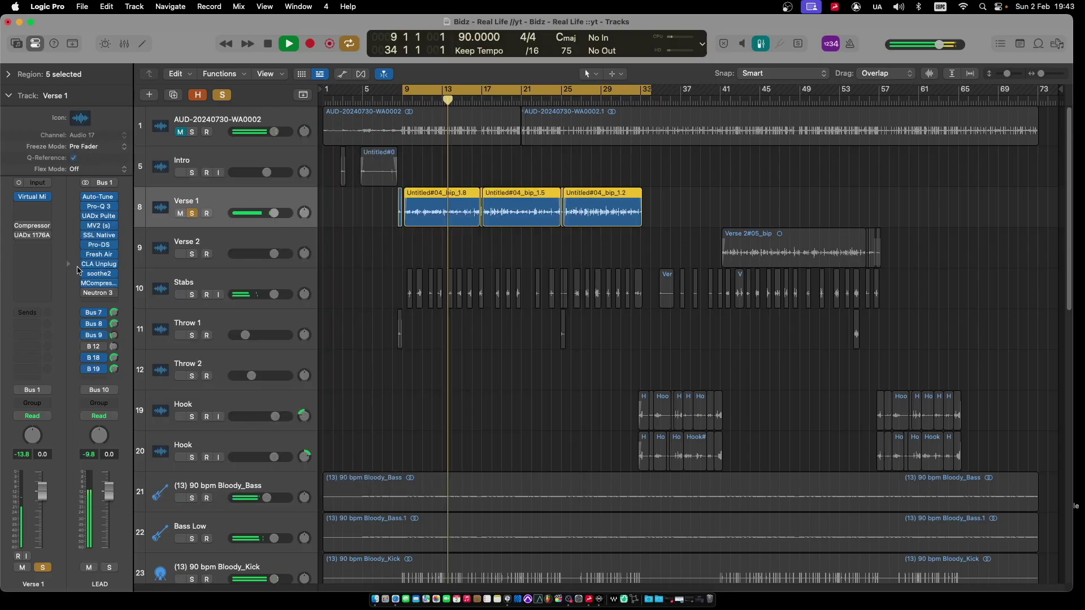
left_click(98, 226)
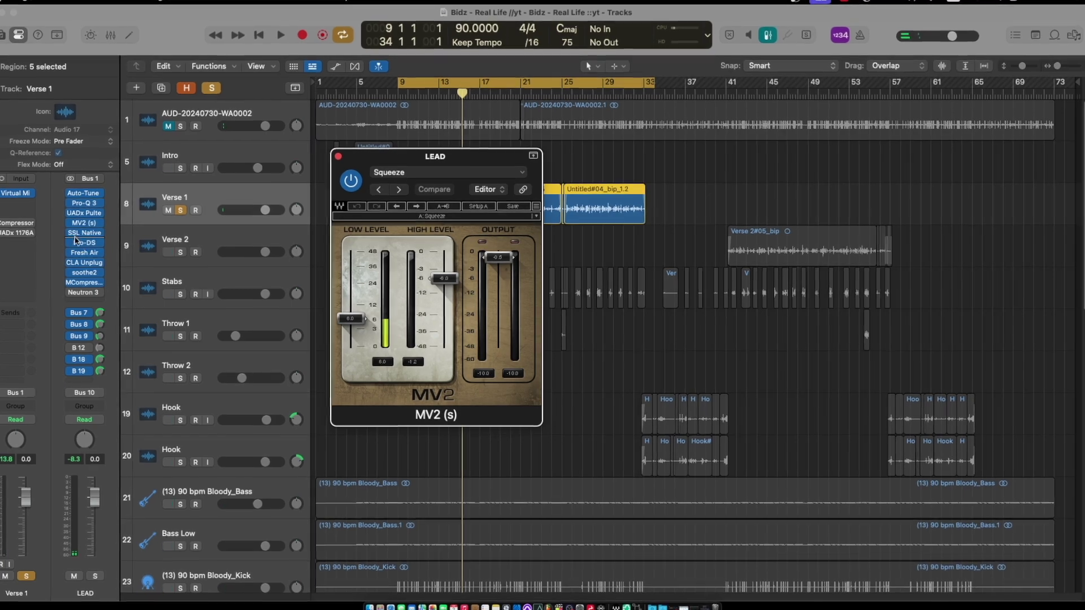
- Bypass MV2 on LEAD and play Neutron's Compressor in Peak mode with a 6.7:1 ratio and a much lower threshold
left_click(64, 223)
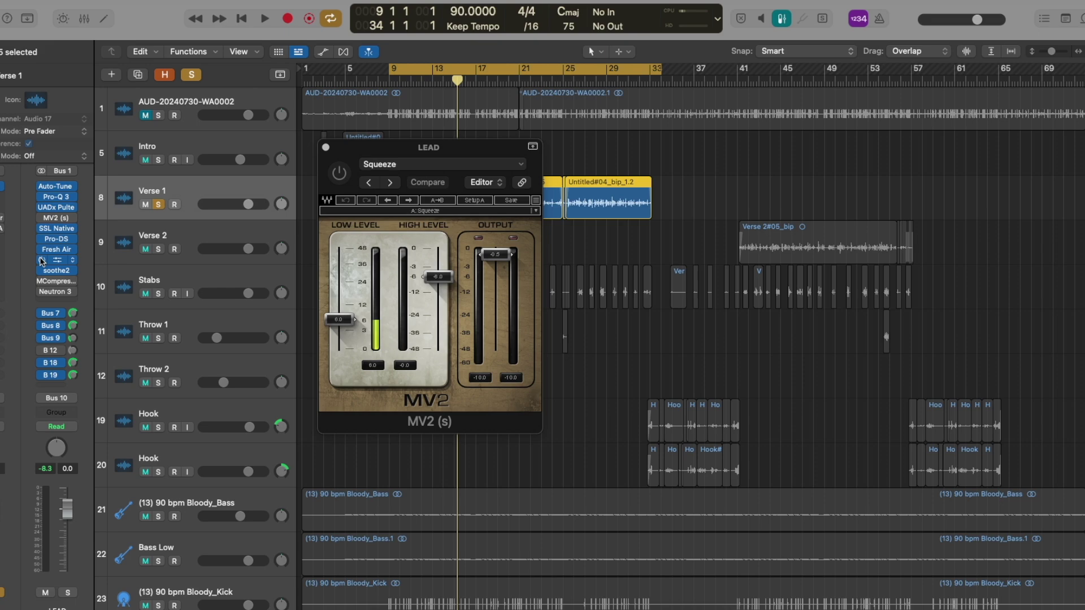
left_click(60, 293)
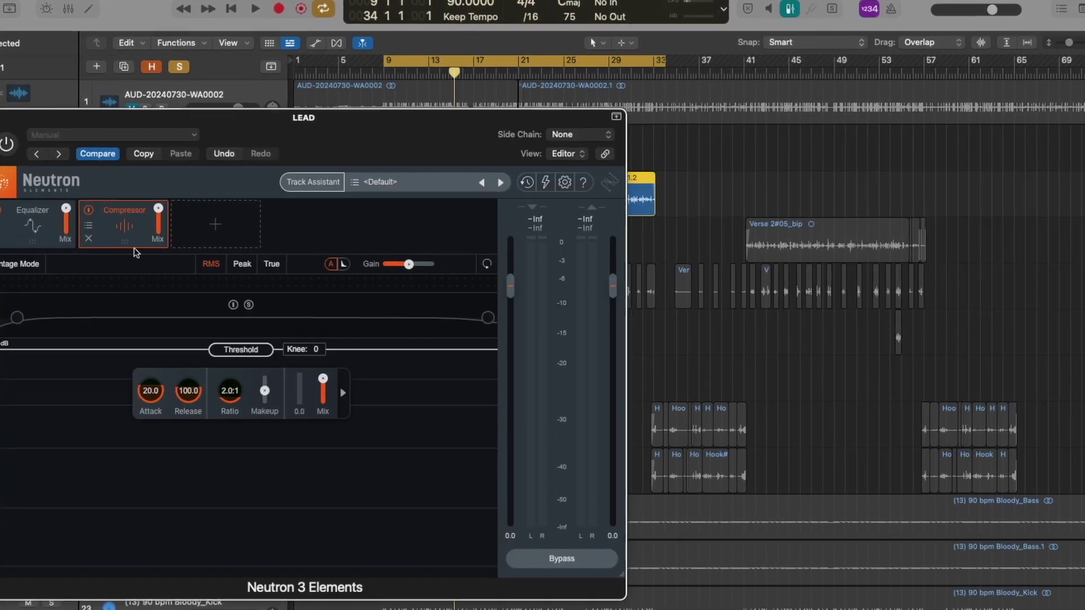
scroll(141, 223, "right", 3)
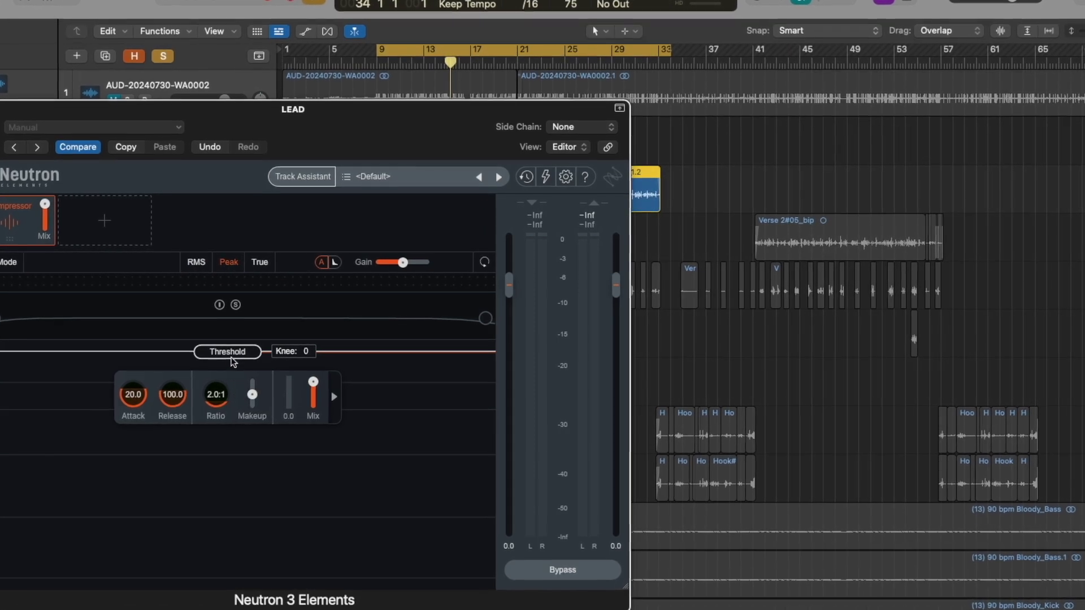
left_click_drag(213, 359, 224, 473)
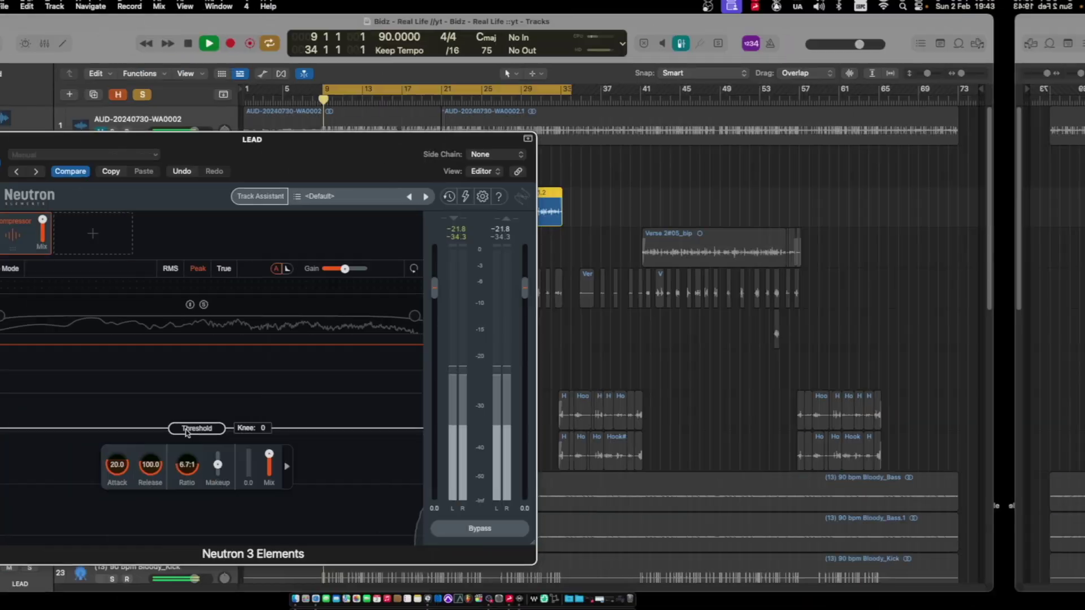
left_click_drag(276, 445, 277, 485)
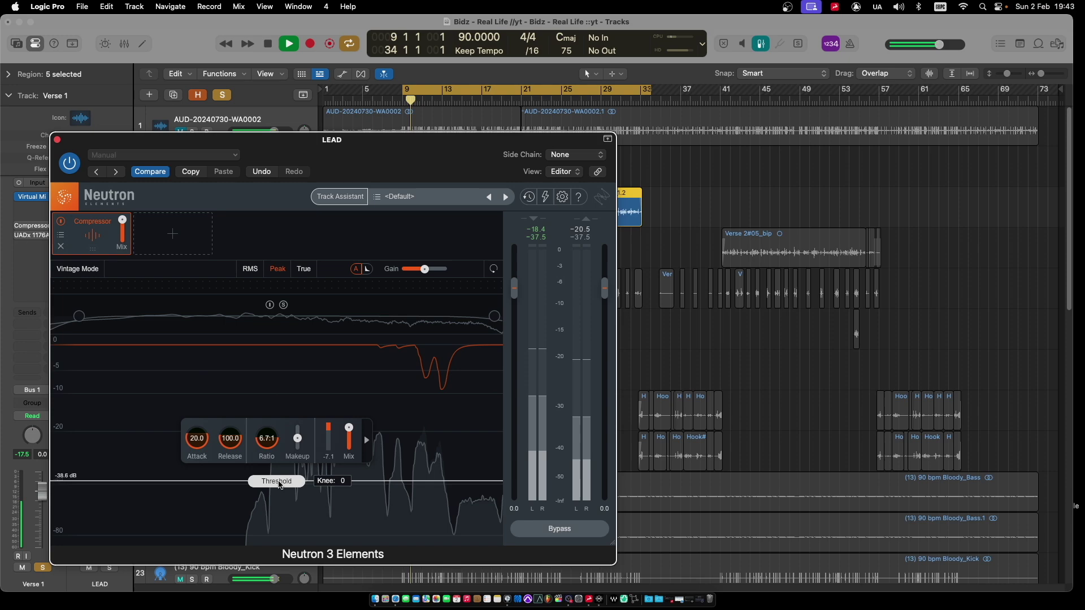
- Raise the gain in Neutron's Compressor, set its threshold to -41.7 dB and close the plug-in
left_click_drag(424, 269, 430, 269)
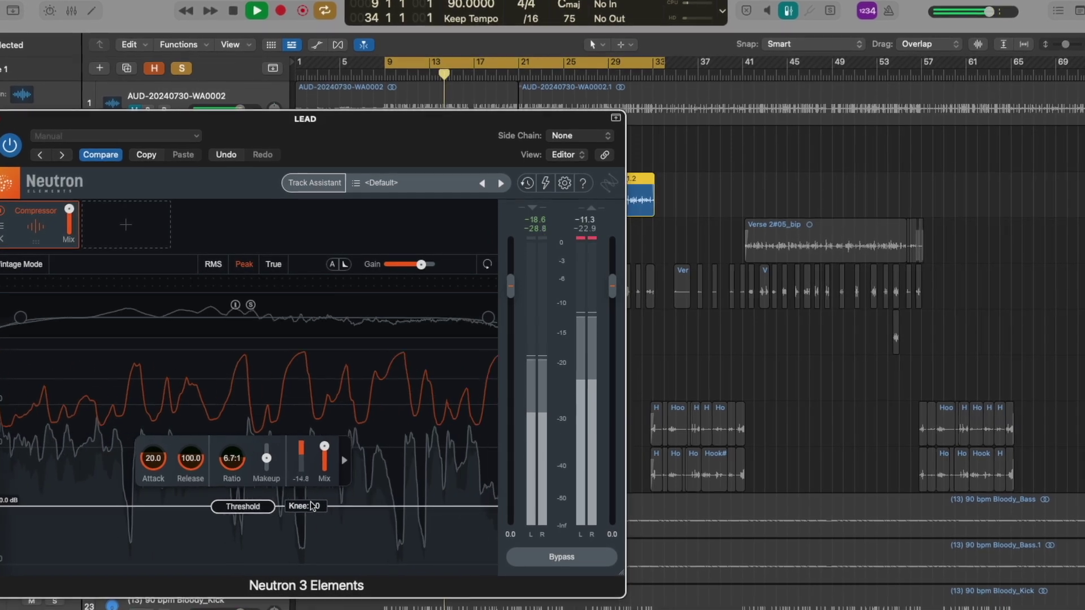
left_click_drag(260, 527, 250, 517)
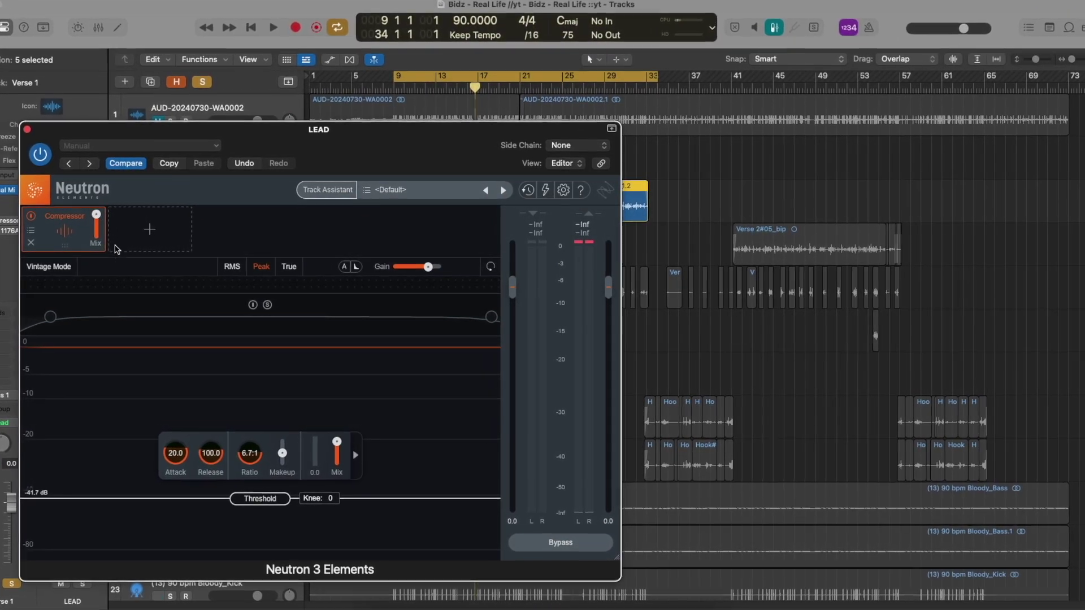
left_click(25, 129)
- Insert IK Multimedia's TR5 Comprexxor in stereo below Neutron 3 in the LEAD channel's chain
left_click(68, 224)
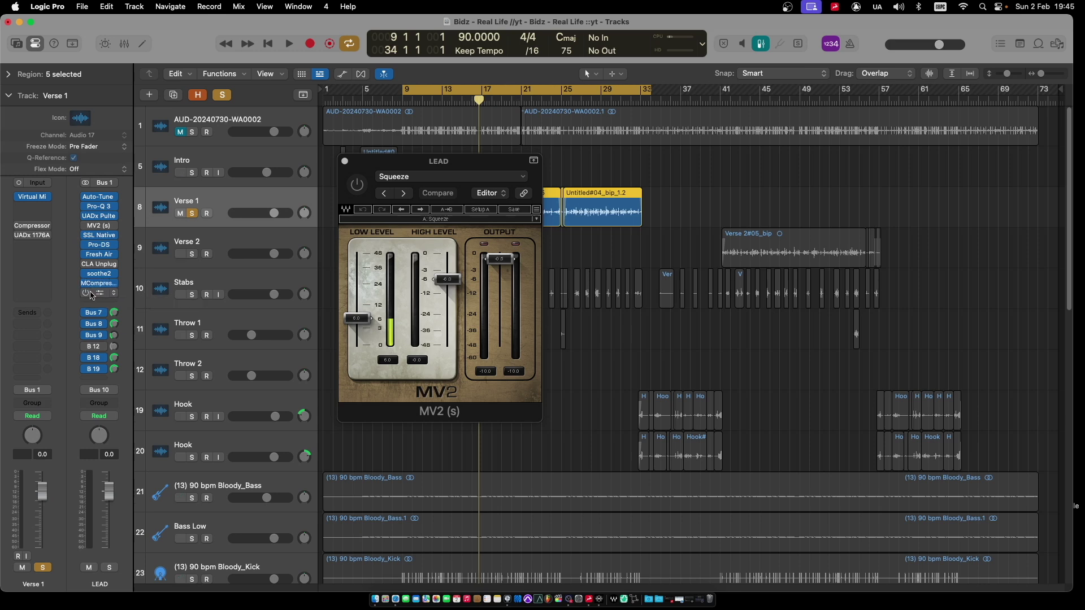
left_click(92, 295)
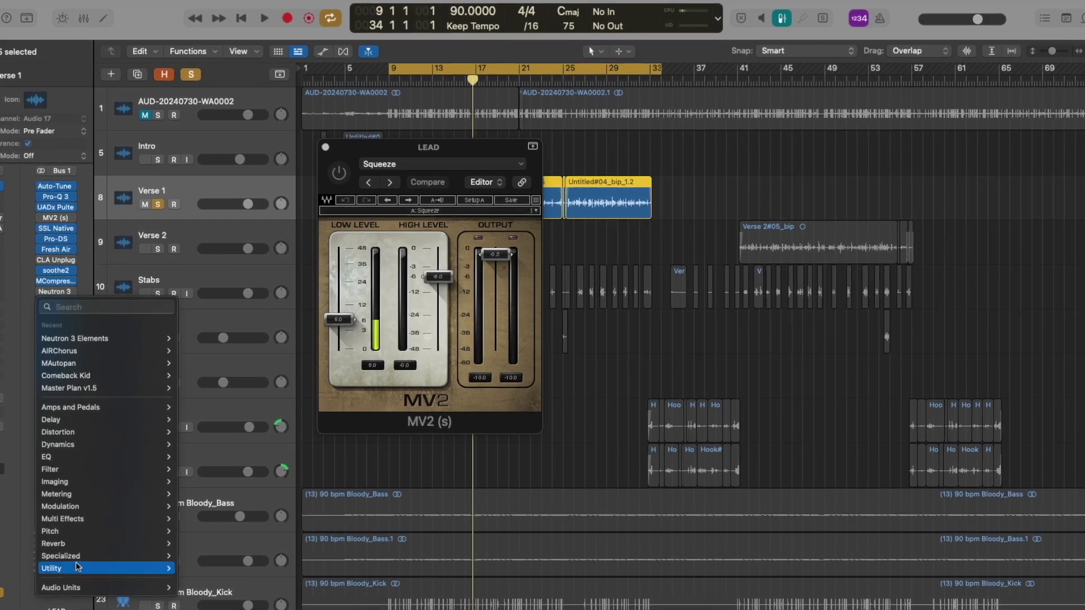
mouse_move(80, 588)
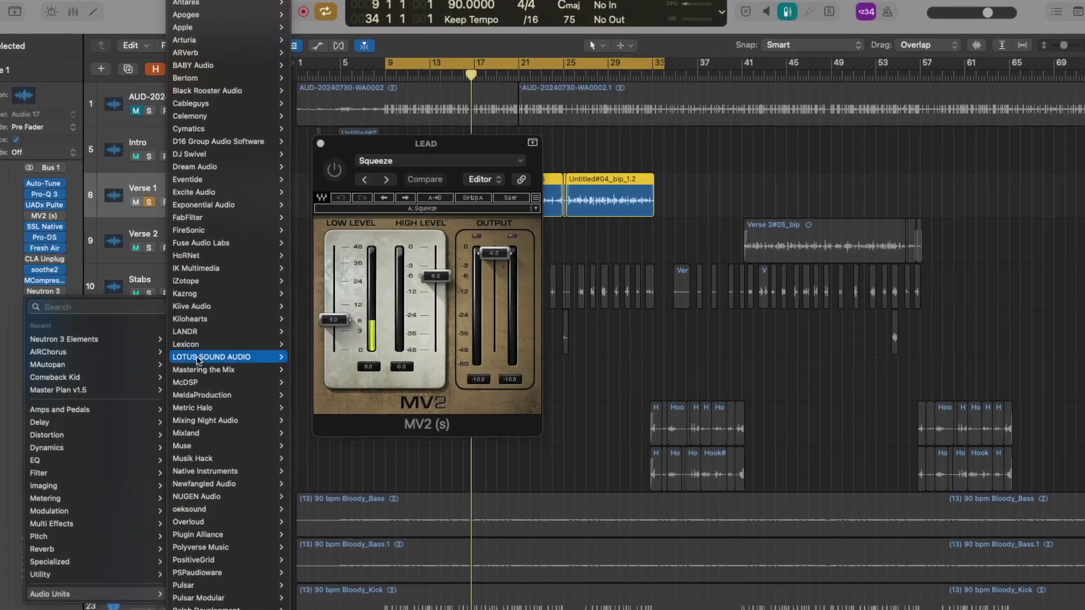
mouse_move(209, 268)
mouse_move(328, 272)
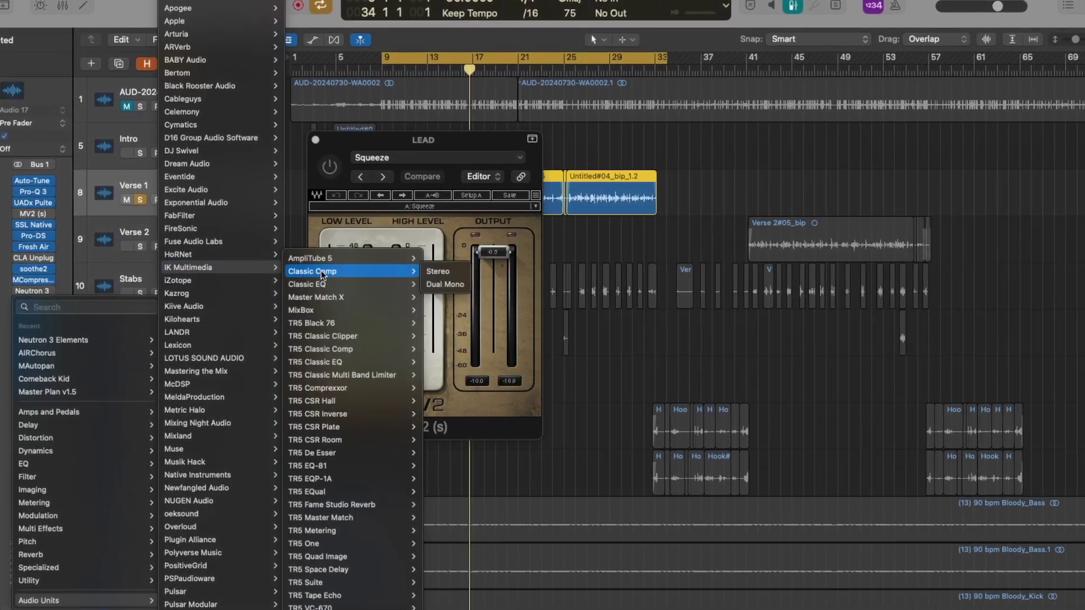
mouse_move(343, 388)
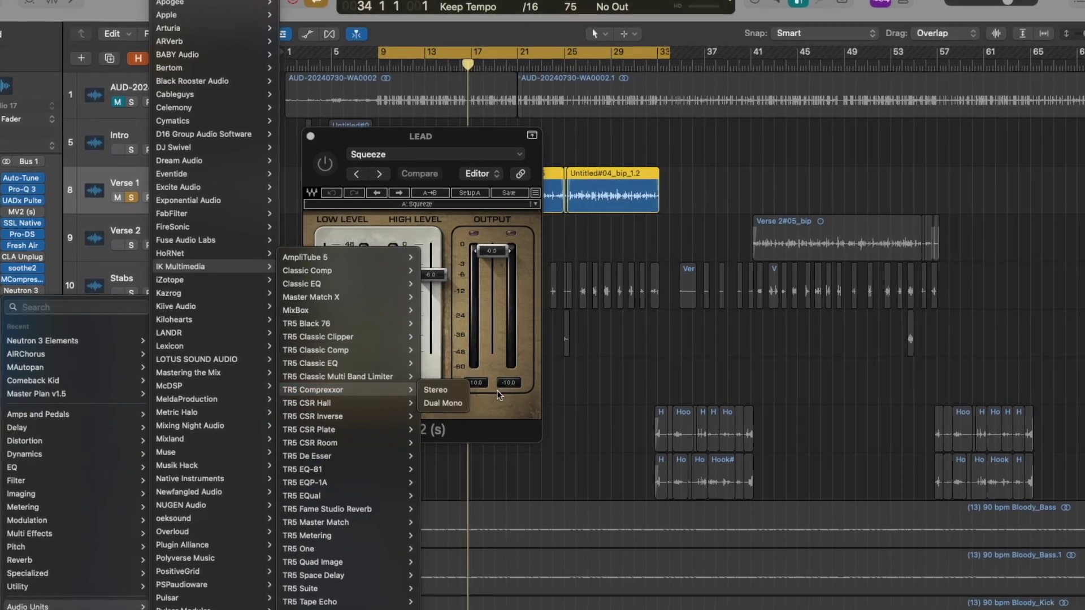
left_click(443, 390)
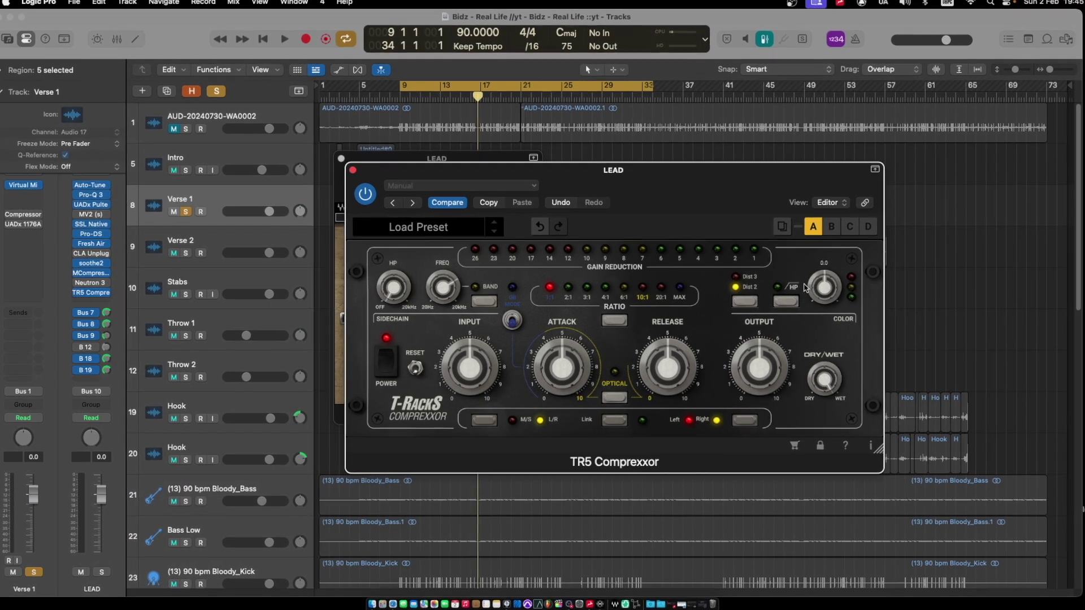
- Play the song and compare Comprexxor's Dist 3 and Dist 2 modes on LEAD, leaving Dist 2 selected
left_click_drag(759, 199, 650, 200)
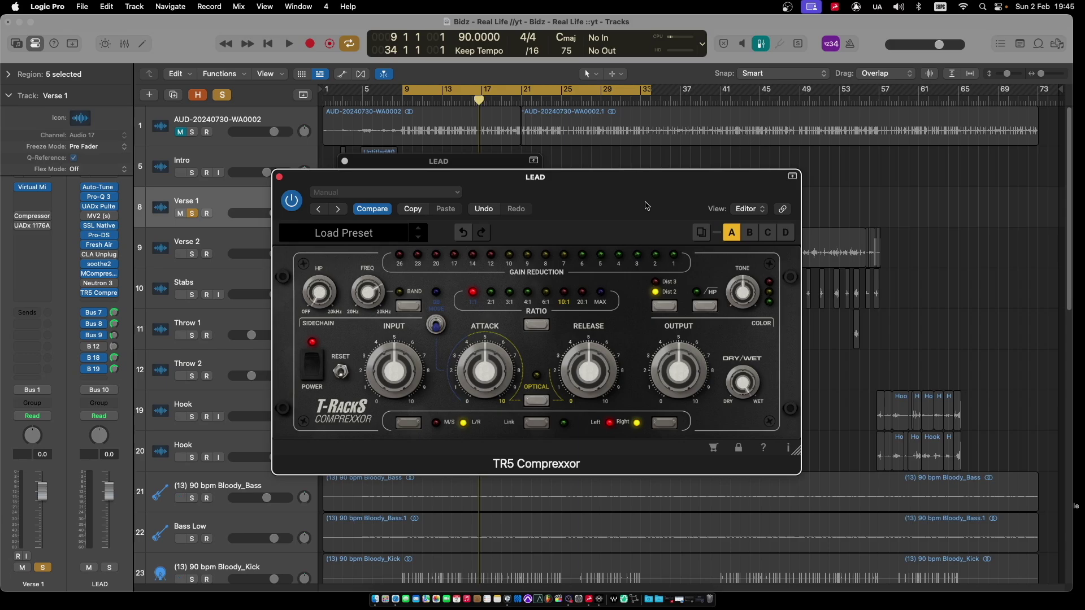
key("space")
left_click(655, 282)
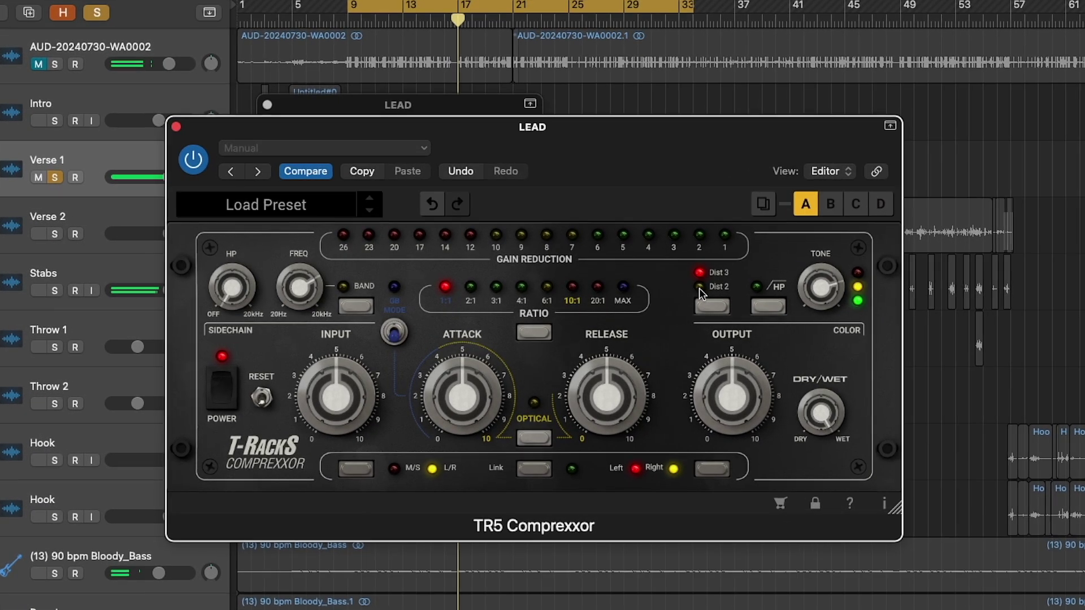
left_click(701, 287)
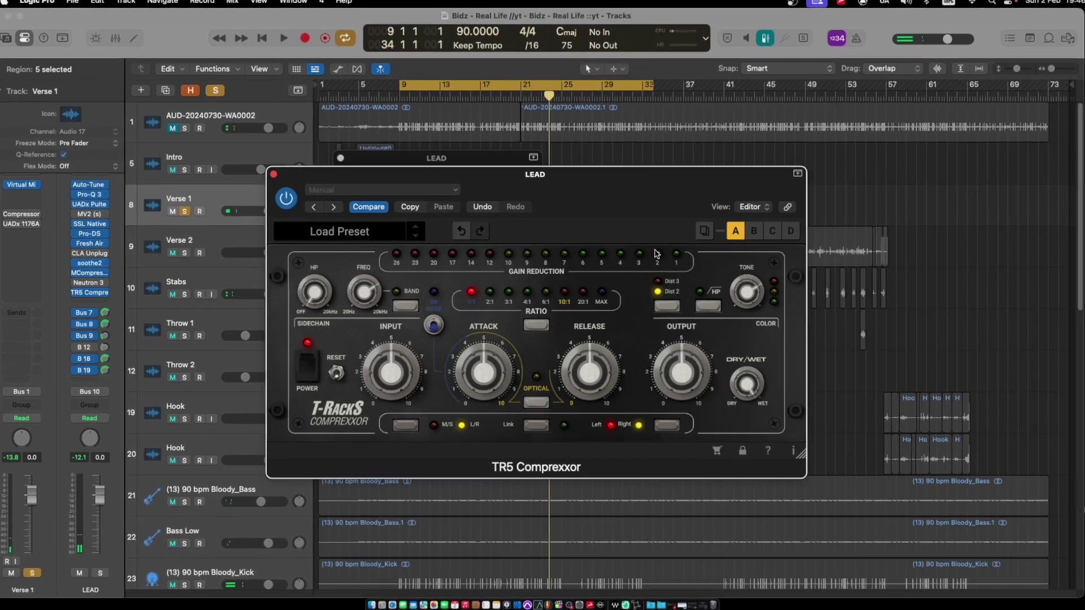
mouse_move(751, 287)
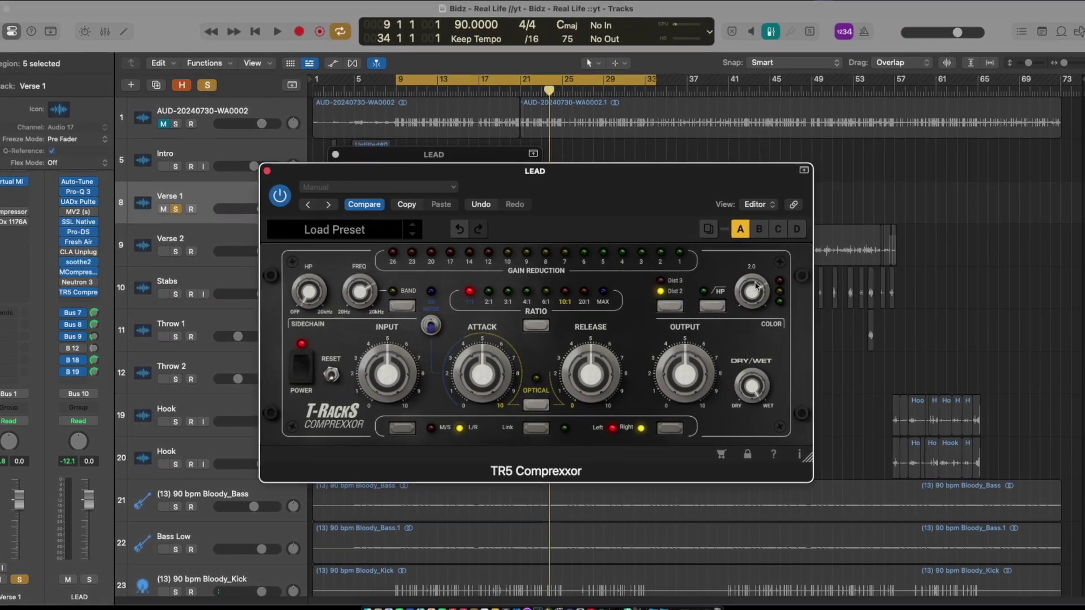